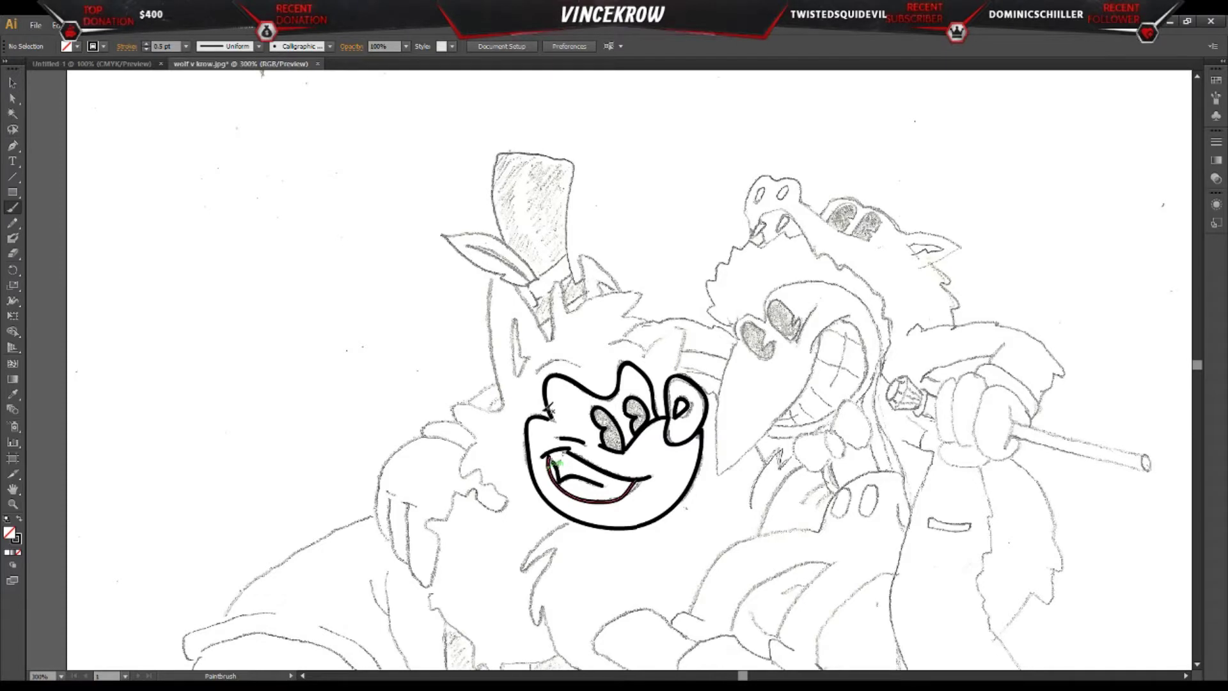
Step: Ink the fang inside the wolf's grin and the brow and hair lines above its eyes
mouse_move(542, 455)
left_mouse_down()
mouse_move(562, 450)
mouse_move(601, 488)
left_mouse_up()
key("ctrl+z")
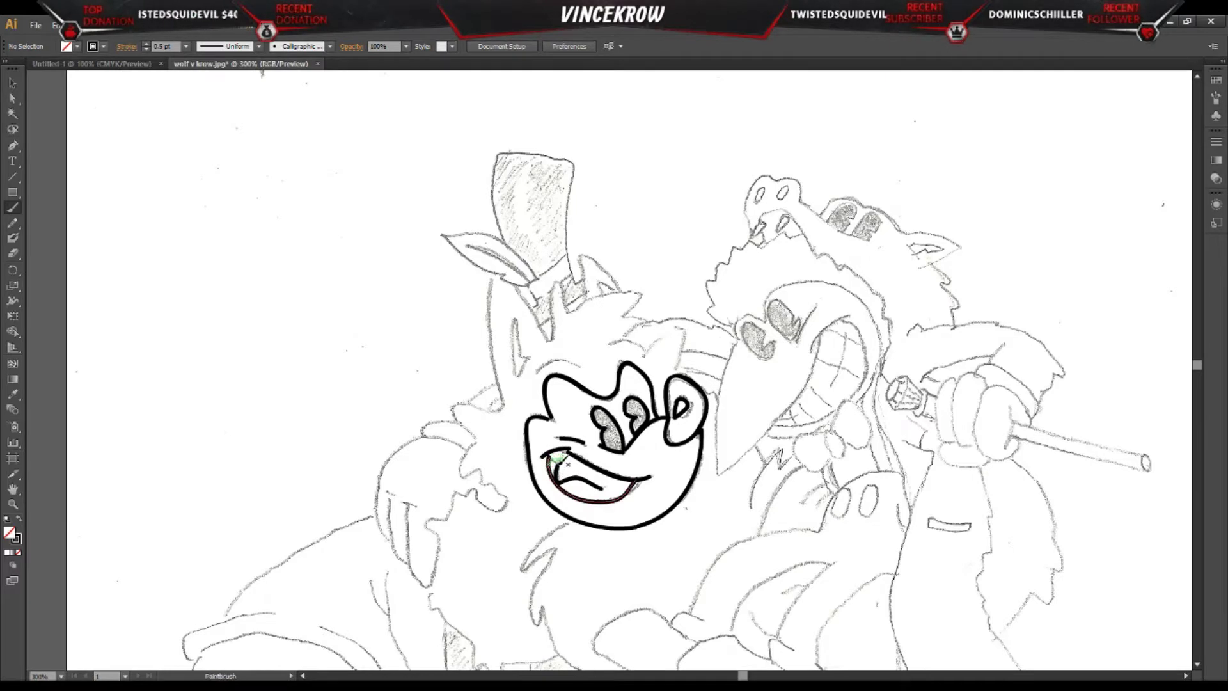
mouse_move(610, 345)
left_mouse_down()
mouse_move(647, 354)
mouse_move(678, 326)
mouse_move(688, 347)
mouse_move(644, 355)
mouse_move(634, 316)
mouse_move(649, 287)
mouse_move(570, 311)
mouse_move(562, 279)
mouse_move(550, 337)
left_mouse_up()
key("ctrl+z")
key("ctrl+z")
Step: Trace the wolf's raised hand with its thumb and fingers in black brush strokes
mouse_move(502, 408)
left_mouse_down()
mouse_move(470, 435)
mouse_move(477, 477)
mouse_move(509, 505)
mouse_move(458, 491)
mouse_move(417, 583)
mouse_move(406, 503)
left_mouse_up()
left_click_drag(400, 558, 387, 502)
key("ctrl+z")
key("ctrl+z")
mouse_move(401, 560)
left_mouse_down()
mouse_move(385, 534)
mouse_move(379, 477)
mouse_move(416, 439)
mouse_move(471, 441)
left_mouse_up()
left_click(383, 492)
left_click_drag(411, 504, 387, 494)
Step: Ink the wolf's arm lines behind the hand, the cheek fur and the large ear
left_click_drag(460, 425, 425, 429)
key("ctrl+z")
left_click_drag(423, 435, 463, 426)
left_click_drag(496, 383, 473, 399)
mouse_move(491, 278)
left_mouse_down()
mouse_move(497, 383)
mouse_move(516, 317)
mouse_move(517, 374)
mouse_move(525, 302)
mouse_move(547, 343)
left_mouse_up()
mouse_move(504, 246)
left_mouse_down()
mouse_move(495, 154)
mouse_move(569, 224)
mouse_move(580, 280)
mouse_move(534, 305)
mouse_move(586, 293)
mouse_move(568, 251)
left_mouse_up()
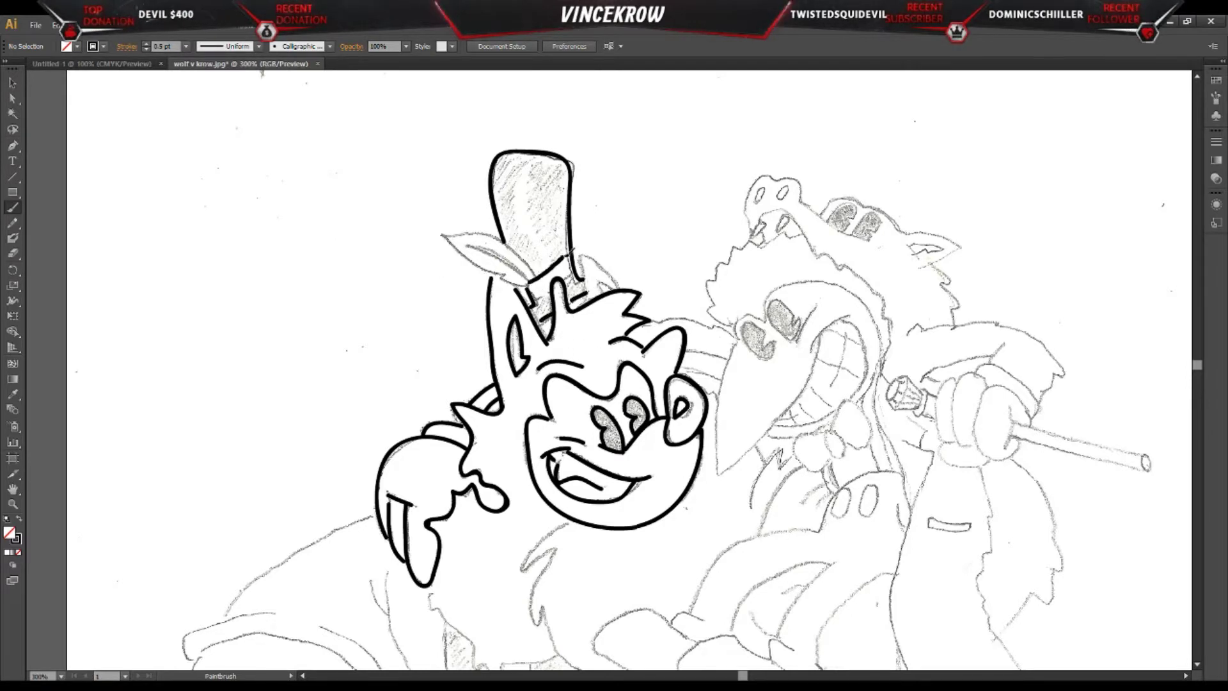
key("ctrl+z")
key("ctrl+z")
key("ctrl+z")
key("ctrl+z")
key("ctrl+z")
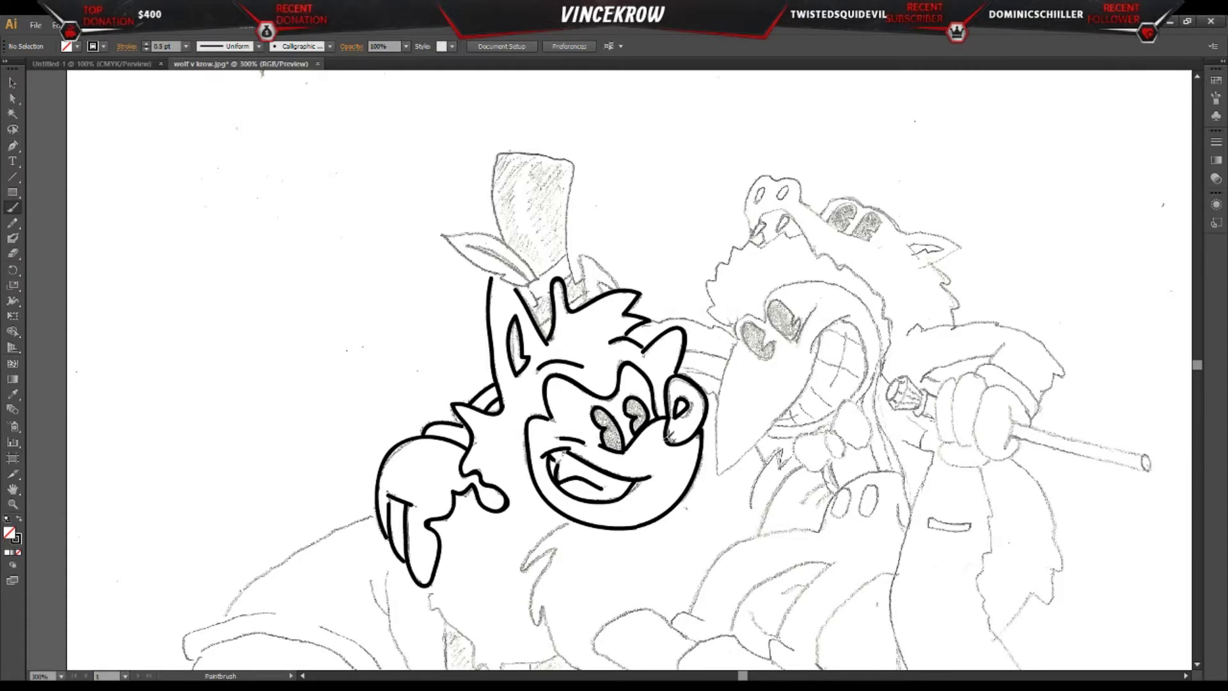
left_click_drag(309, 359, 386, 234)
mouse_move(377, 288)
left_mouse_down()
mouse_move(288, 288)
mouse_move(258, 302)
left_mouse_up()
key("ctrl+z")
key("ctrl+z")
key("ctrl+z")
key("ctrl+z")
Step: Outline the wolf's top hat with its band and feather, and ink the ear beside the hat
left_click_drag(530, 287, 530, 307)
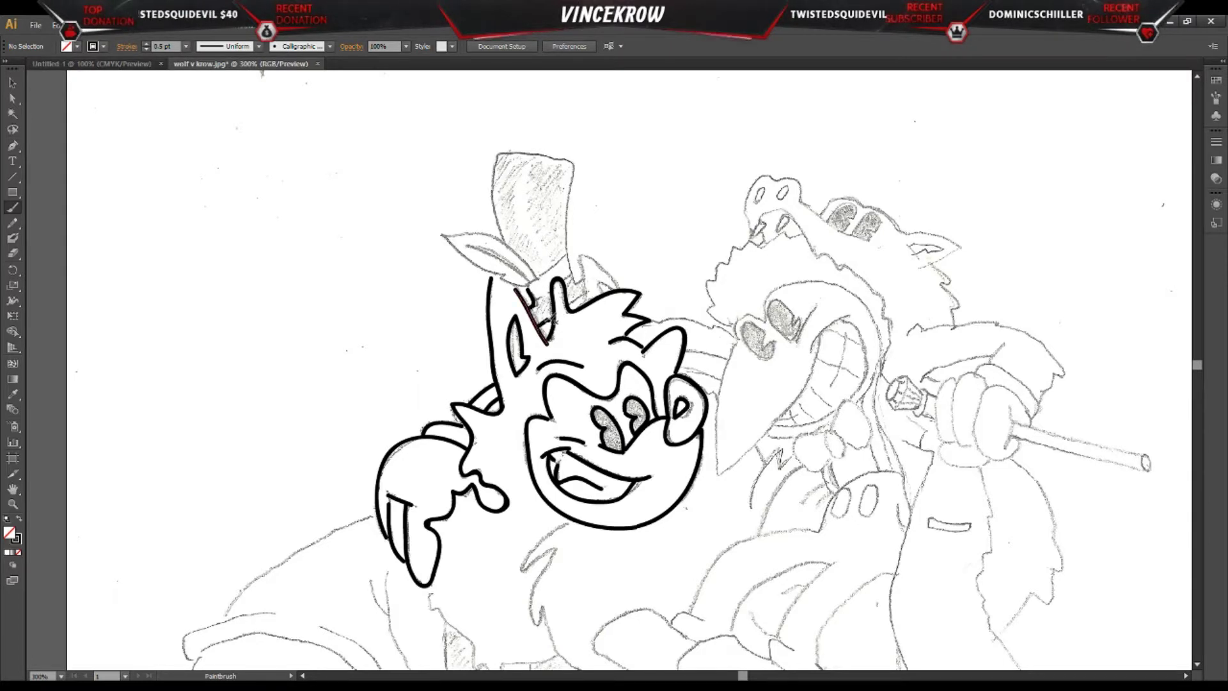
mouse_move(510, 243)
left_mouse_down()
mouse_move(510, 148)
mouse_move(580, 165)
mouse_move(580, 282)
left_mouse_up()
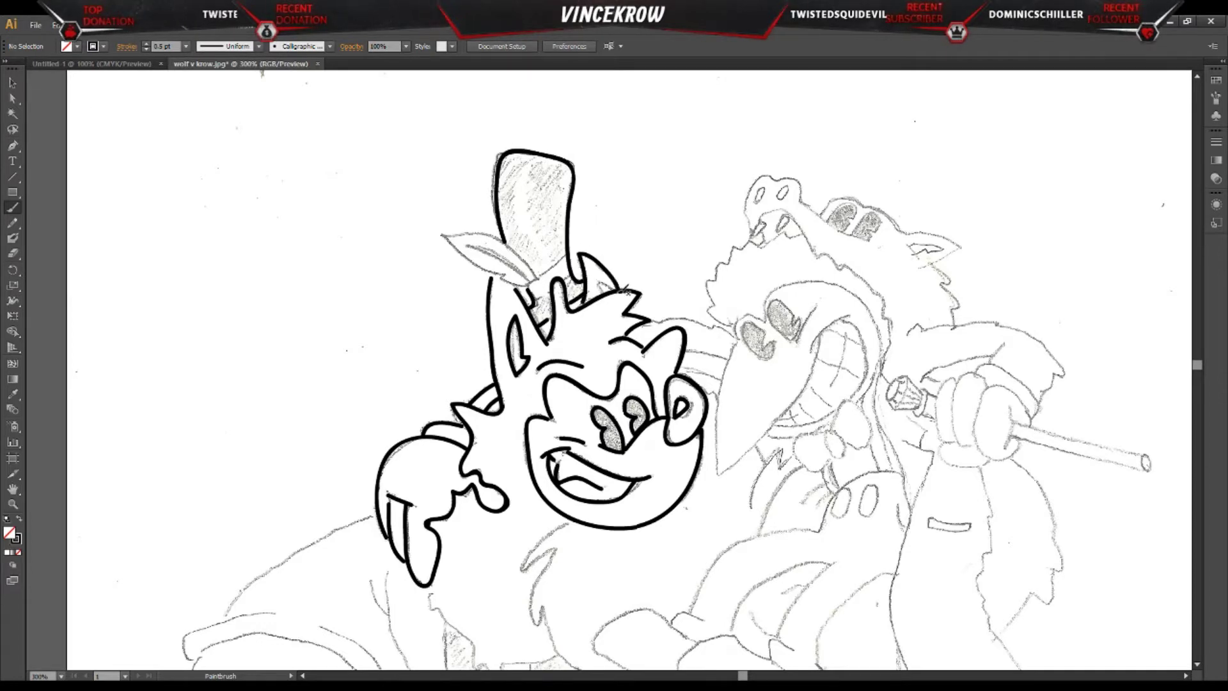
mouse_move(528, 281)
left_mouse_down()
mouse_move(447, 232)
mouse_move(511, 249)
mouse_move(539, 282)
mouse_move(572, 251)
left_mouse_up()
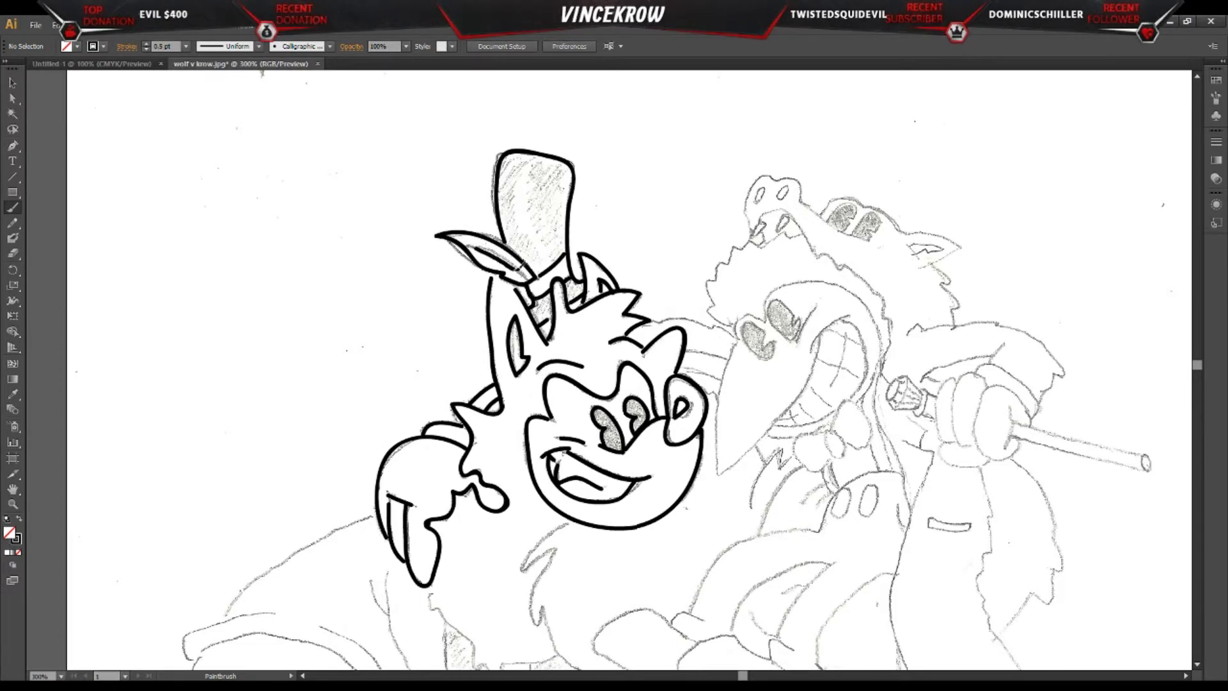
Step: Ink the parallel arm lines running behind the wolf's nose towards the crow
mouse_move(715, 378)
left_mouse_down()
mouse_move(689, 362)
mouse_move(733, 362)
mouse_move(689, 349)
mouse_move(726, 364)
mouse_move(692, 361)
mouse_move(727, 361)
left_mouse_up()
key("ctrl+z")
key("ctrl+z")
key("ctrl+z")
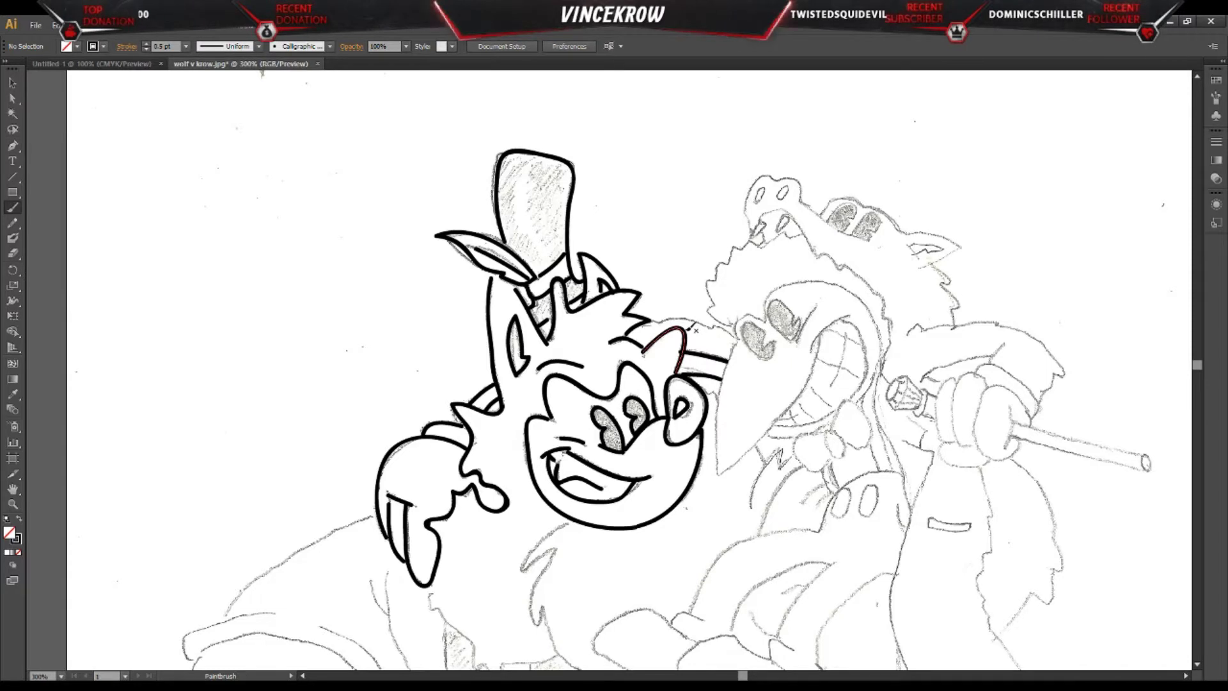
key("ctrl+z")
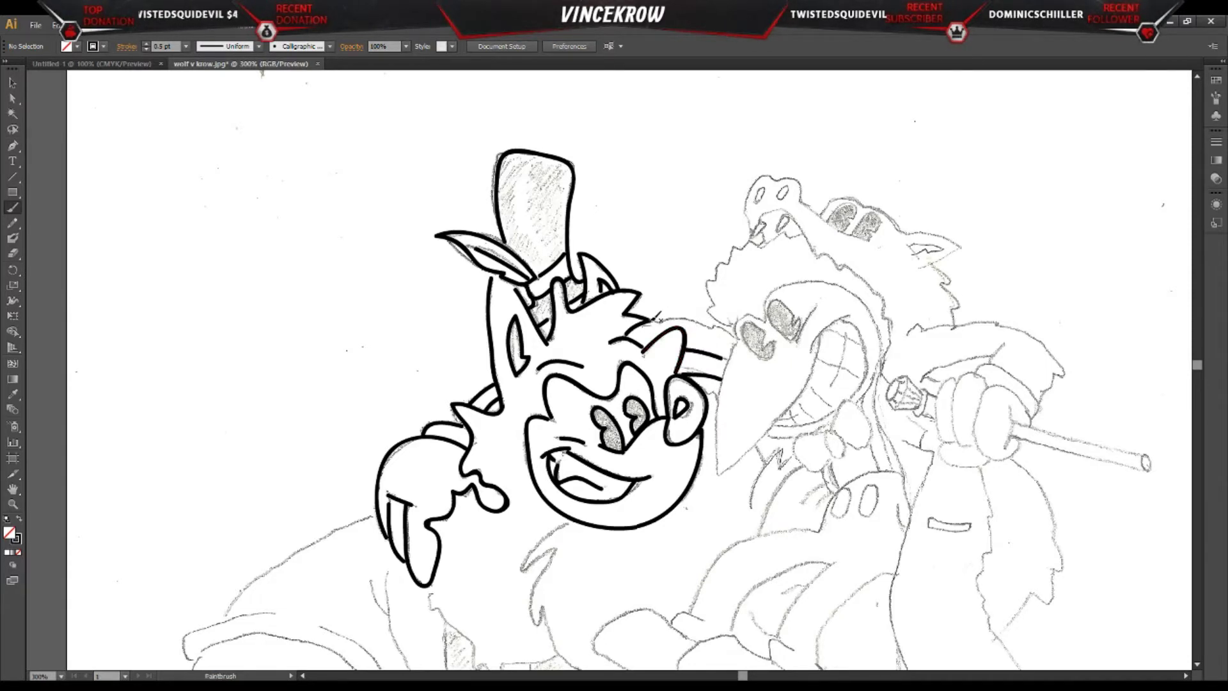
key("ctrl+shift+z")
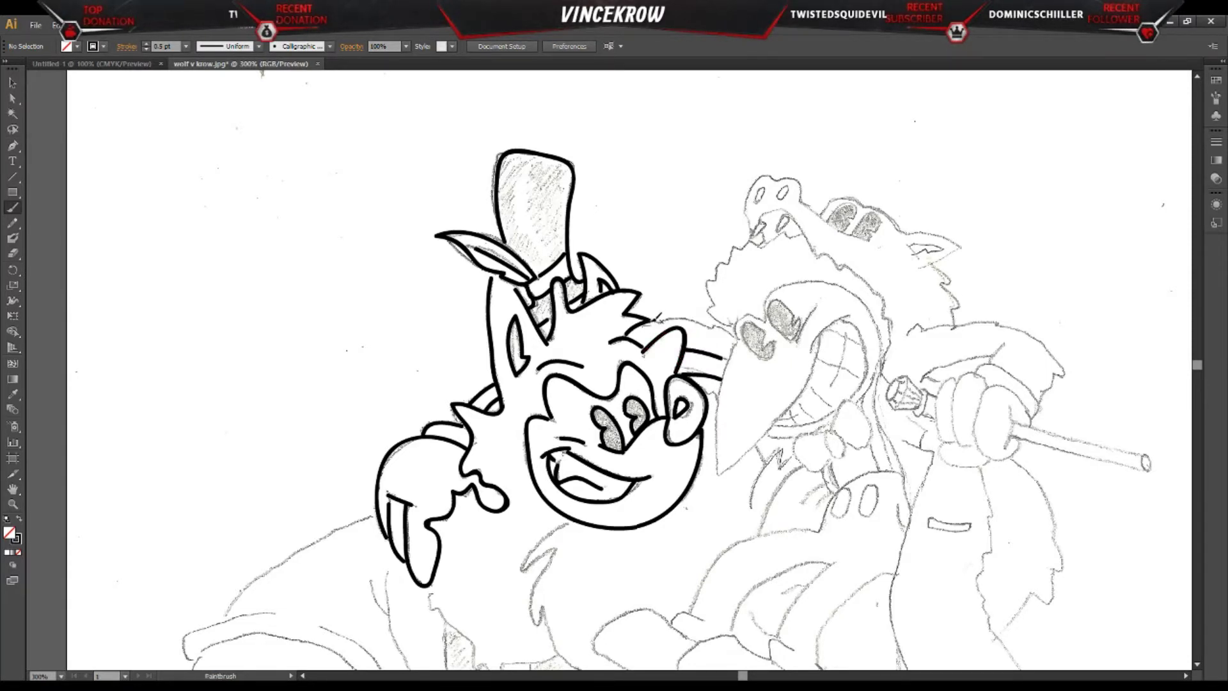
Step: Trace the upper edge of the arm between the characters and the front fur edge of the crow's hood
mouse_move(652, 319)
left_mouse_down()
mouse_move(736, 338)
mouse_move(715, 279)
left_mouse_up()
left_click_drag(758, 238, 804, 235)
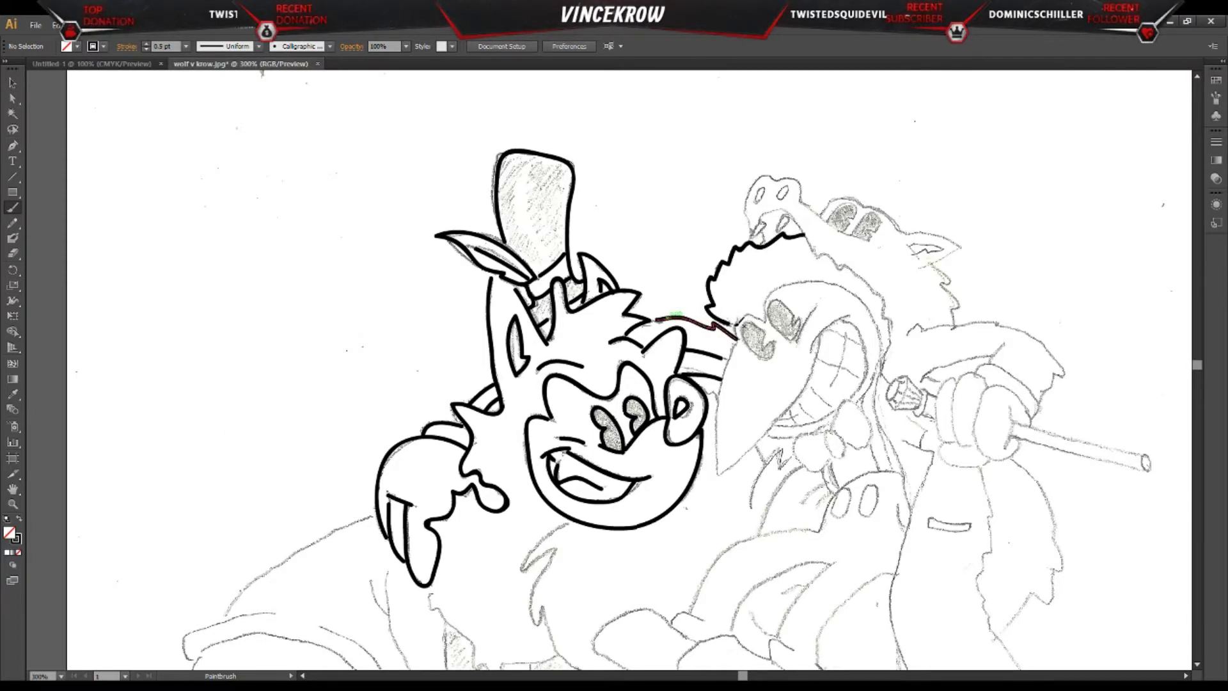
mouse_move(761, 323)
left_mouse_down()
mouse_move(790, 283)
mouse_move(835, 282)
left_mouse_up()
key("ctrl+z")
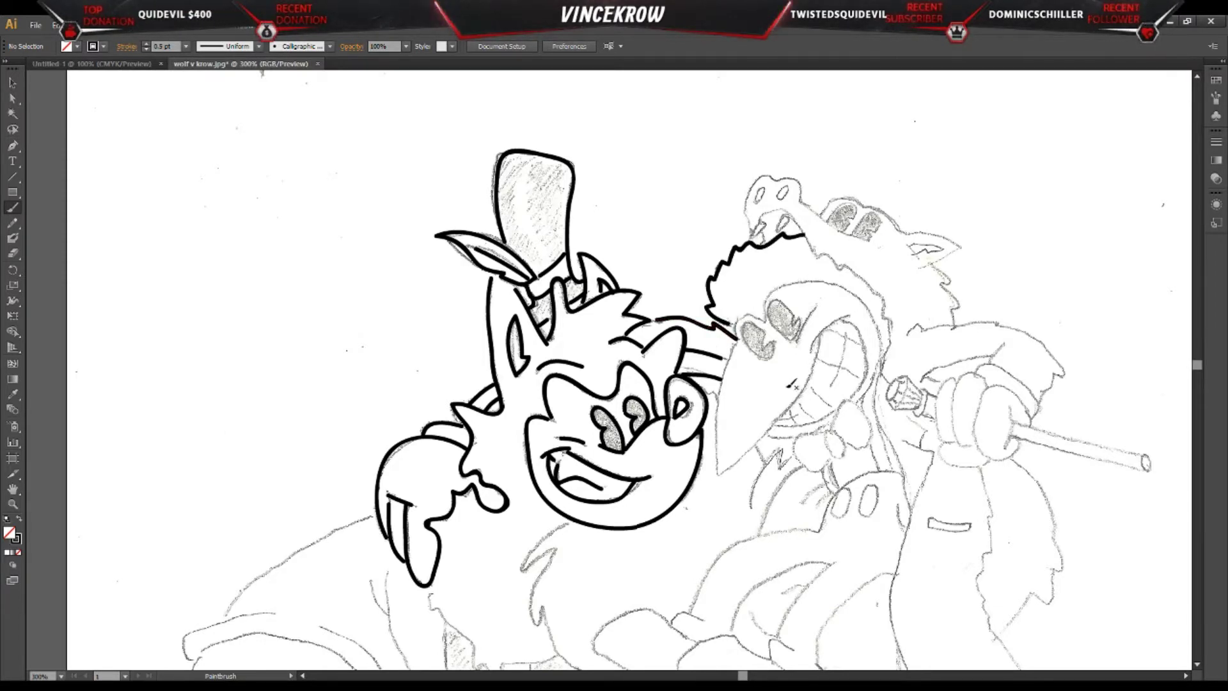
Step: Ink the crow's long pointed beak and both eyes
mouse_move(734, 329)
left_mouse_down()
mouse_move(717, 456)
mouse_move(730, 470)
mouse_move(824, 361)
left_mouse_up()
key("ctrl+z")
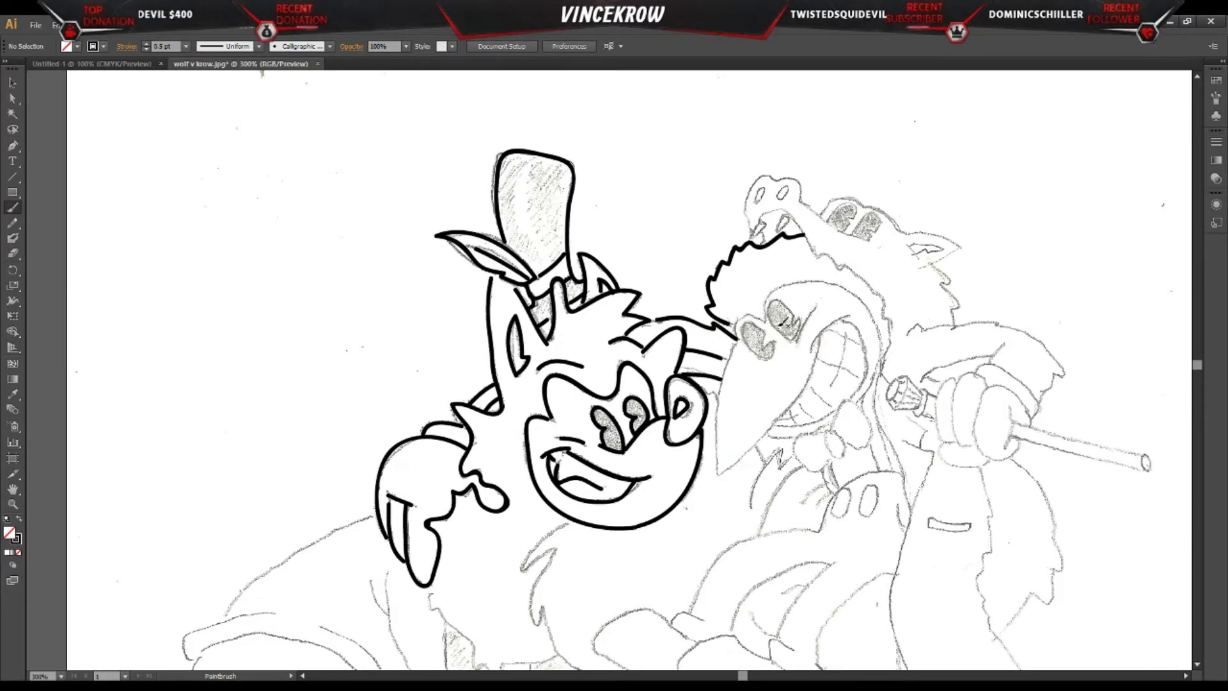
mouse_move(759, 316)
left_mouse_down()
mouse_move(742, 322)
mouse_move(720, 390)
mouse_move(716, 474)
left_mouse_up()
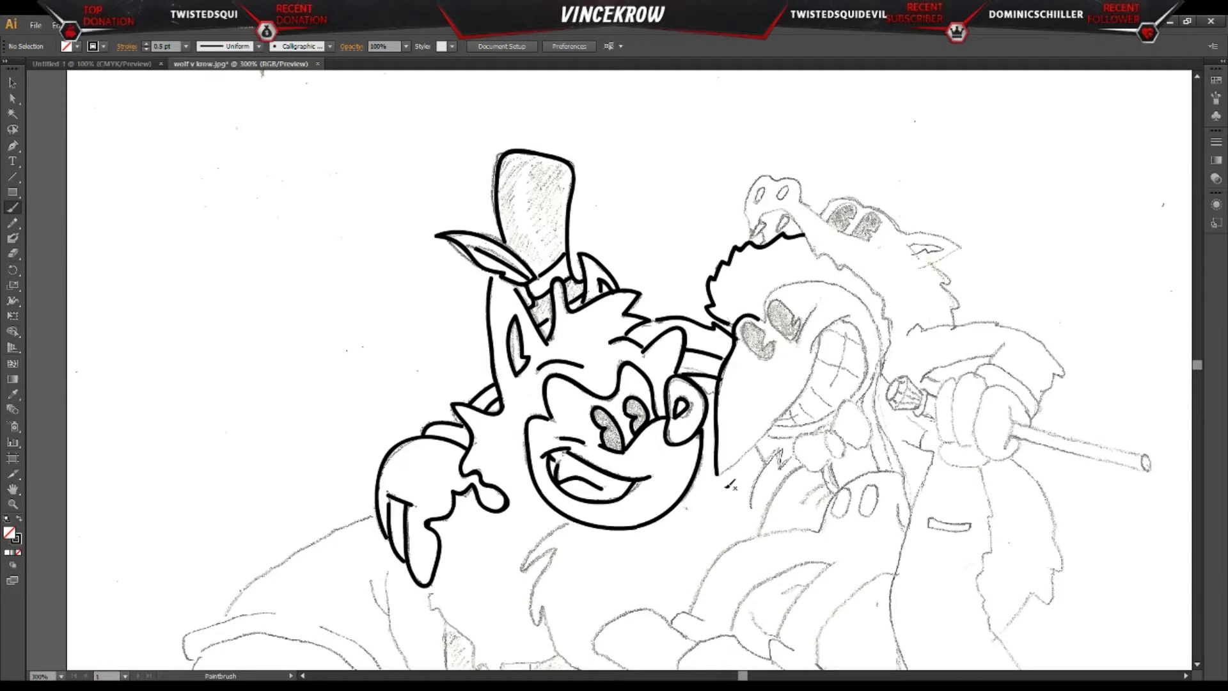
key("ctrl+z")
mouse_move(762, 318)
left_mouse_down()
mouse_move(725, 364)
mouse_move(717, 476)
left_mouse_up()
mouse_move(847, 318)
left_mouse_down()
mouse_move(716, 478)
mouse_move(798, 342)
mouse_move(747, 322)
mouse_move(777, 347)
mouse_move(781, 288)
mouse_move(807, 301)
mouse_move(746, 318)
mouse_move(759, 358)
mouse_move(774, 308)
mouse_move(797, 323)
mouse_move(770, 298)
mouse_move(831, 287)
mouse_move(874, 338)
left_mouse_up()
key("ctrl+z")
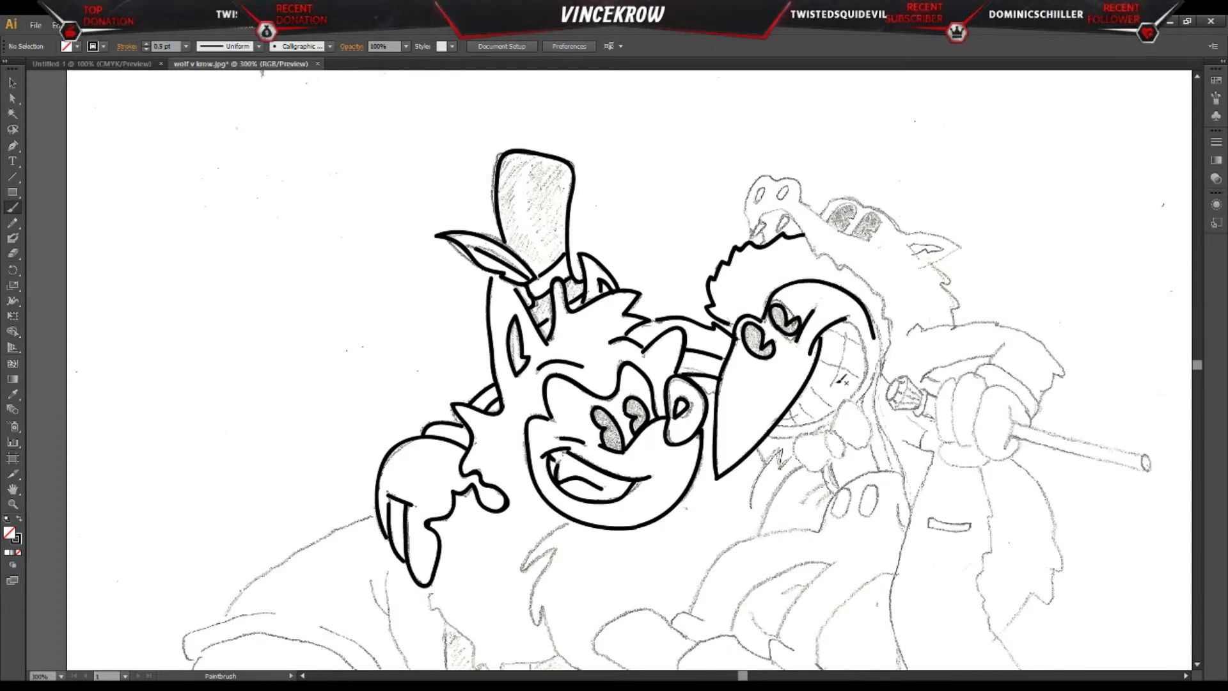
Step: Redraw the curved head outline around the crow's face and ink the lower jaw line beneath the grin
key("z")
key("ctrl+z")
key("b")
mouse_move(767, 300)
left_mouse_down()
mouse_move(814, 281)
mouse_move(875, 325)
mouse_move(856, 404)
left_mouse_up()
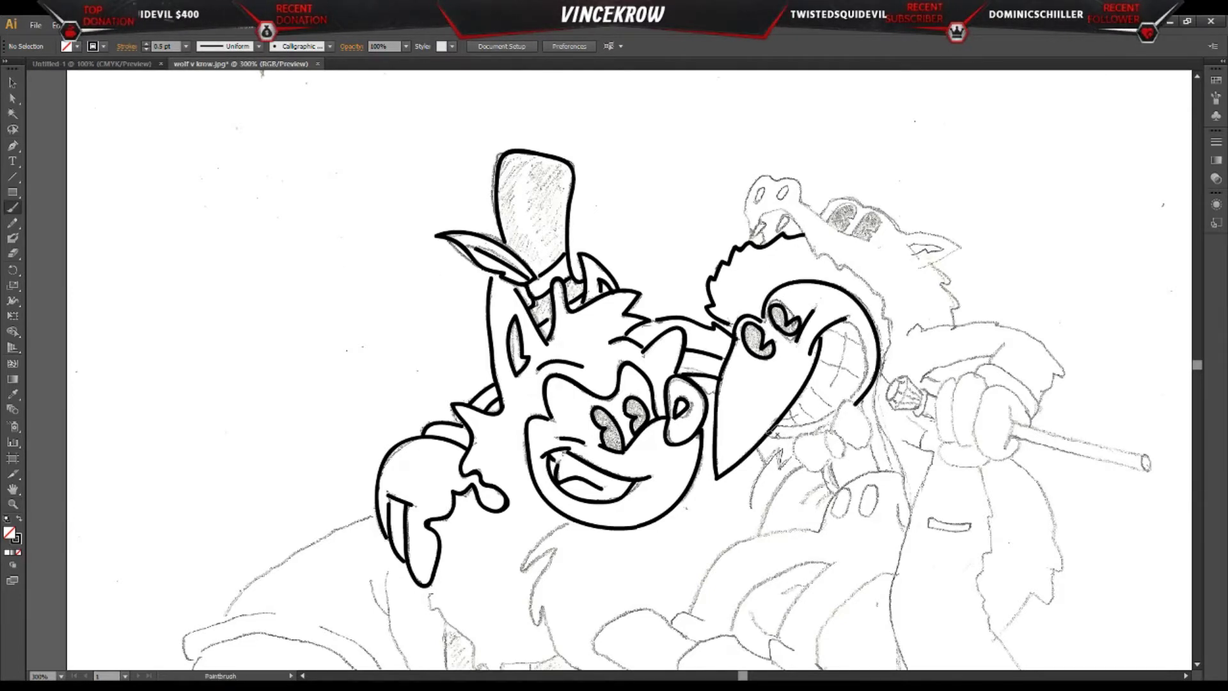
left_click_drag(771, 434, 798, 435)
key("ctrl+z")
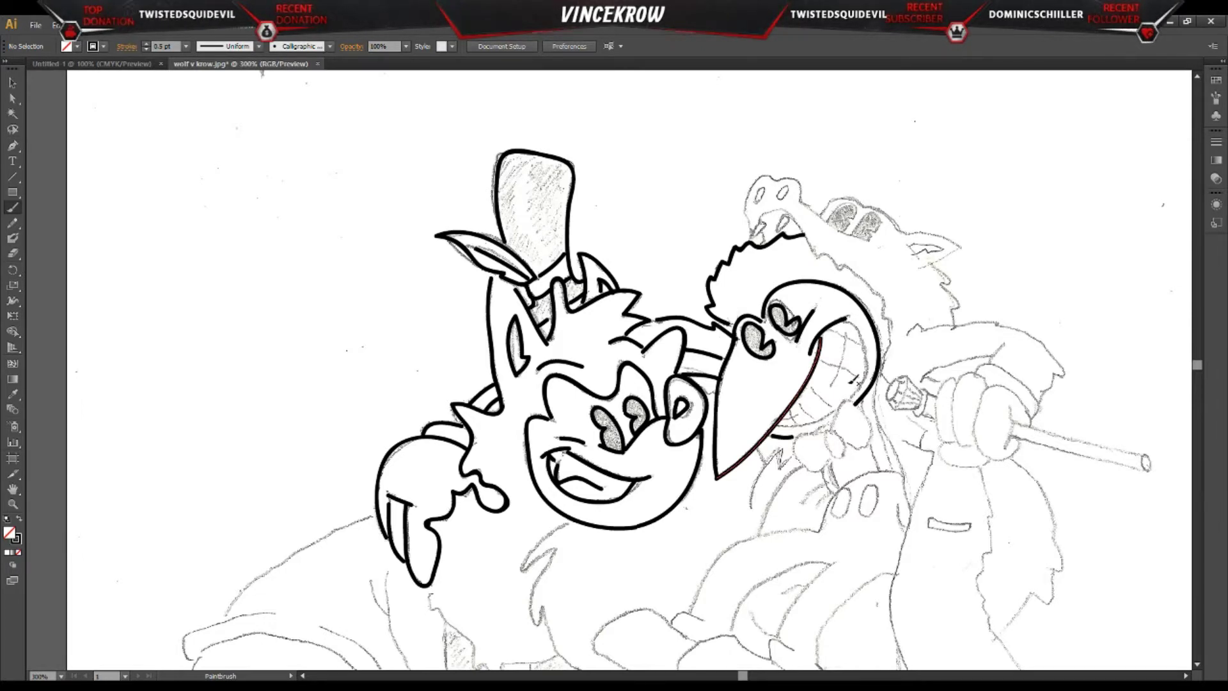
Step: Ink the outline of the crow's grin and the crossing lines that divide its teeth
scroll(835, 452, "down", 2)
left_click_drag(846, 276, 851, 355)
mouse_move(782, 380)
left_mouse_down()
mouse_move(826, 376)
mouse_move(794, 374)
left_mouse_up()
mouse_move(802, 359)
left_mouse_down()
mouse_move(812, 371)
mouse_move(831, 359)
left_mouse_up()
left_click_drag(821, 316, 858, 329)
mouse_move(830, 283)
left_mouse_down()
mouse_move(854, 294)
mouse_move(837, 330)
mouse_move(783, 377)
left_mouse_up()
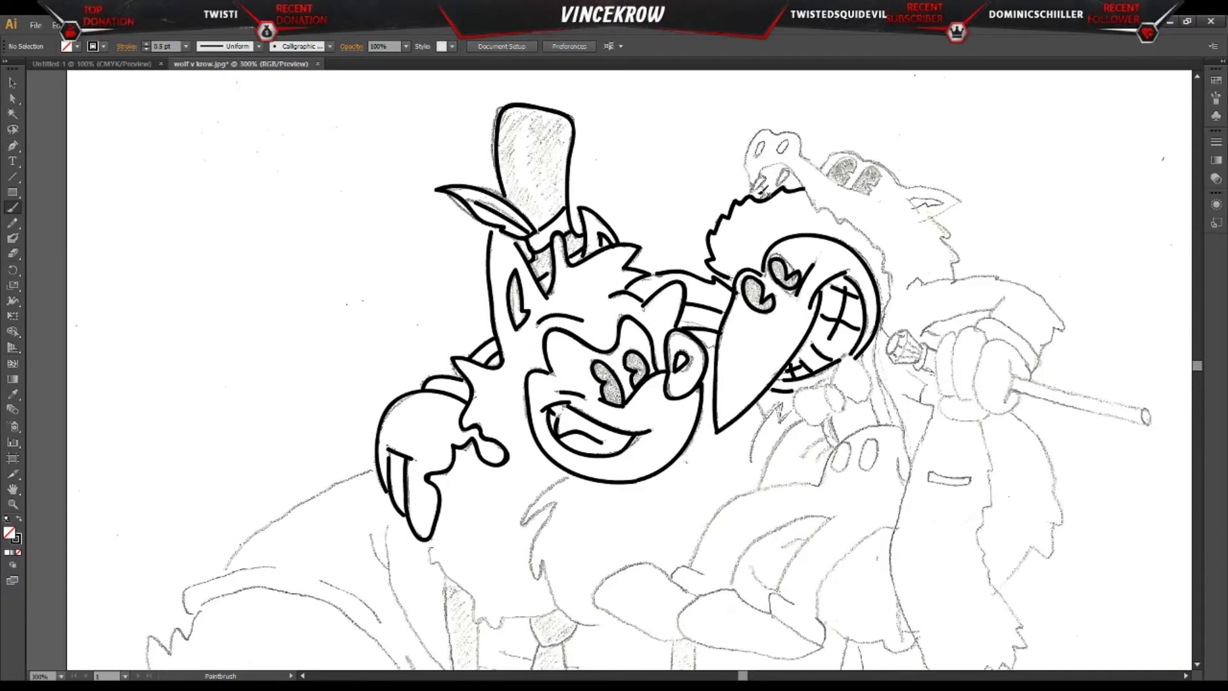
Step: Trace the wolf-head hood's snout, nostrils and teeth, and the jagged fur edge framing the crow's face
mouse_move(758, 195)
left_mouse_down()
mouse_move(748, 167)
mouse_move(764, 128)
mouse_move(803, 124)
mouse_move(823, 168)
mouse_move(868, 193)
left_mouse_up()
mouse_move(752, 192)
left_mouse_down()
mouse_move(790, 165)
mouse_move(770, 173)
mouse_move(807, 180)
mouse_move(815, 208)
mouse_move(886, 241)
mouse_move(890, 316)
left_mouse_up()
left_click_drag(761, 139, 780, 141)
scroll(835, 188, "up", 3)
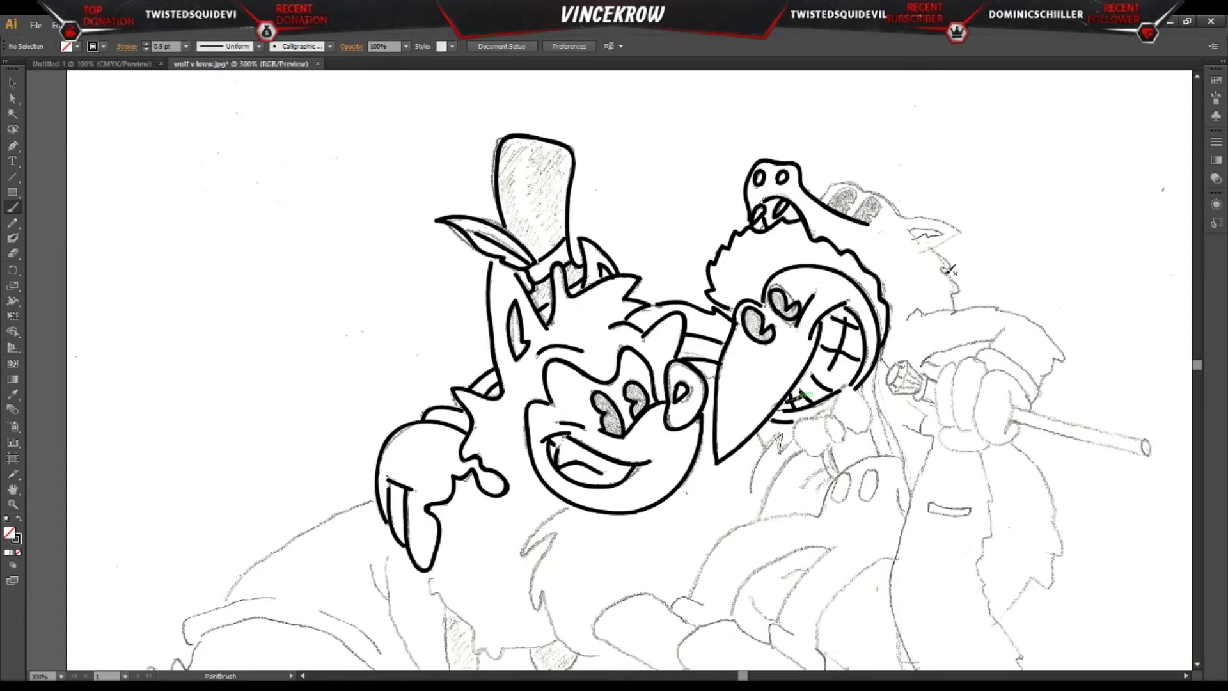
Step: Ink the hood's eyes, pointed ear and the jagged fur down its back
mouse_move(821, 217)
left_mouse_down()
mouse_move(870, 203)
mouse_move(908, 234)
left_mouse_up()
left_click_drag(830, 220, 875, 235)
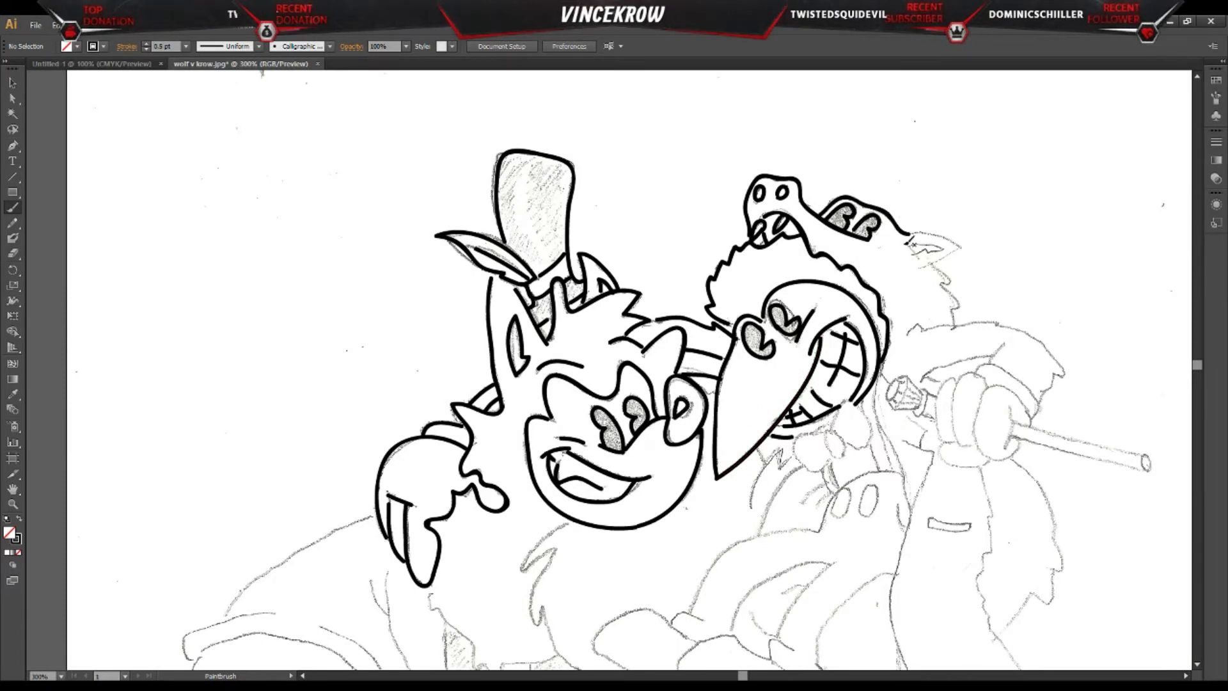
left_click_drag(915, 247, 948, 237)
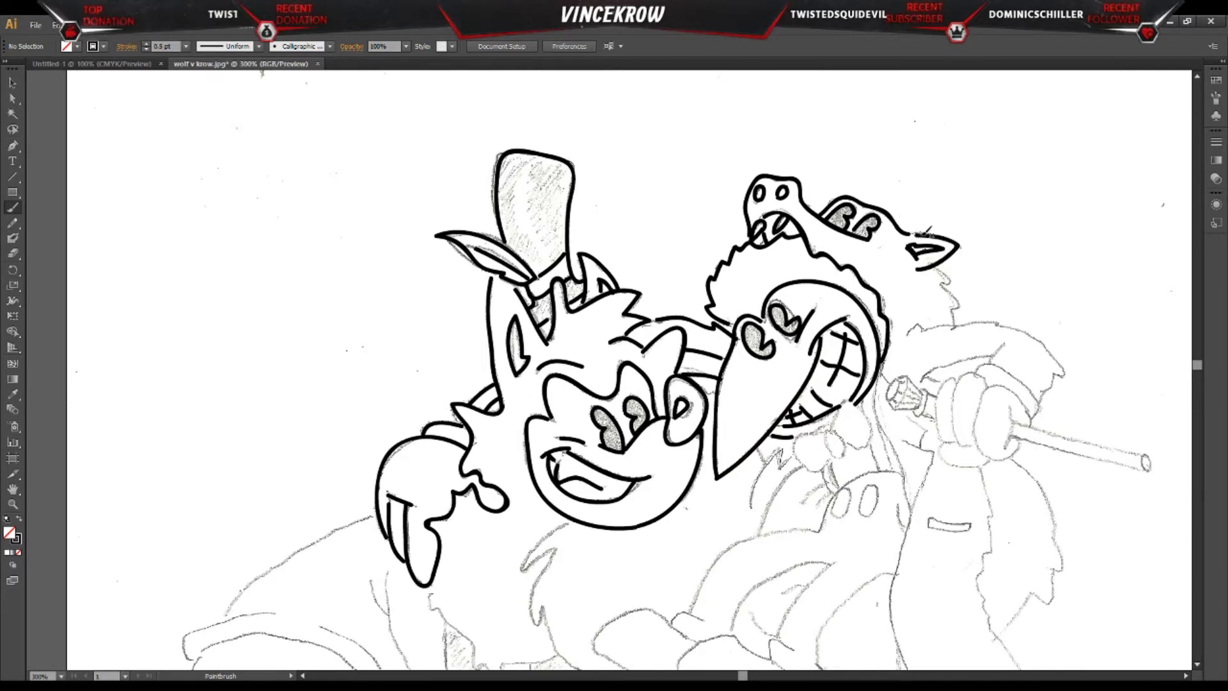
key("ctrl+z")
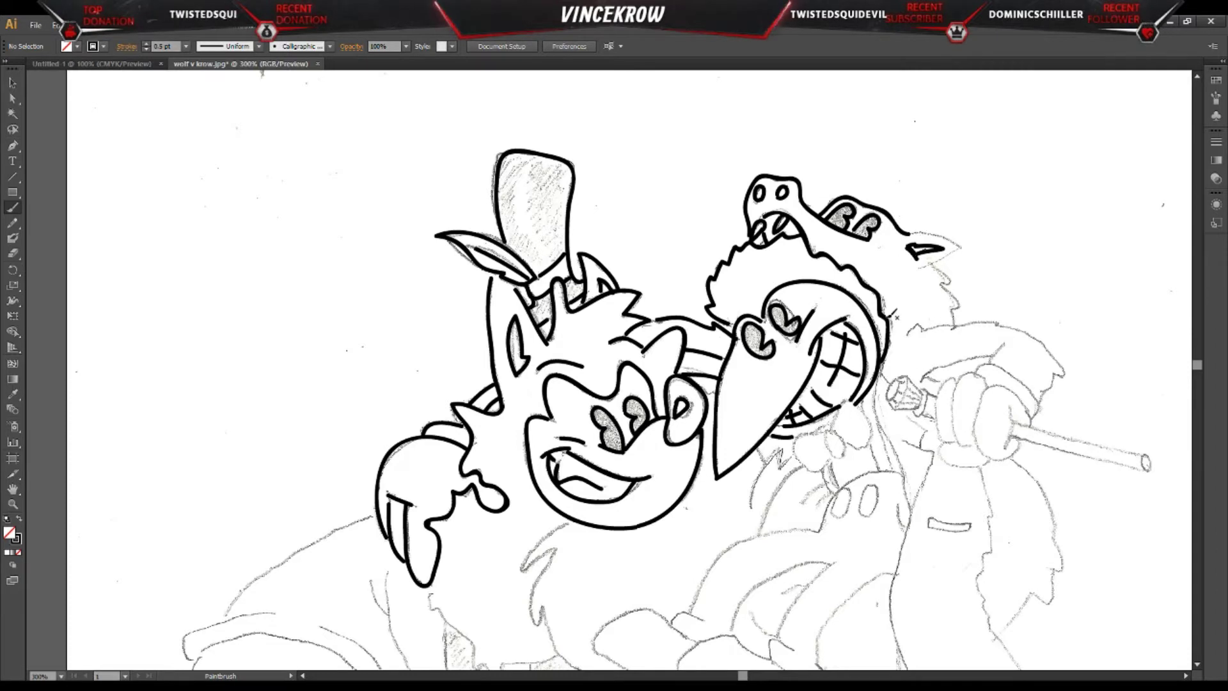
left_click_drag(957, 320, 965, 306)
mouse_move(935, 261)
left_mouse_down()
mouse_move(959, 247)
mouse_move(906, 233)
left_mouse_up()
Step: Ink the crow's bow tie and the collar and lapel lines of the coat beside it
scroll(1005, 356, "down", 1)
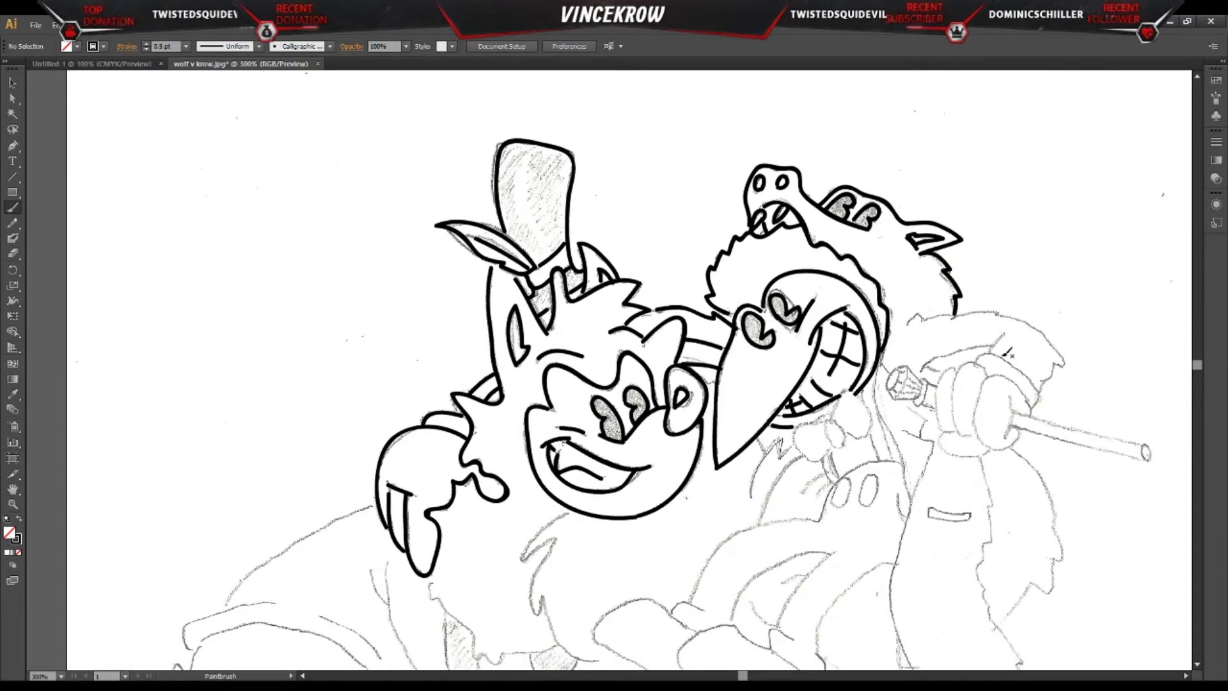
scroll(1008, 352, "down", 5)
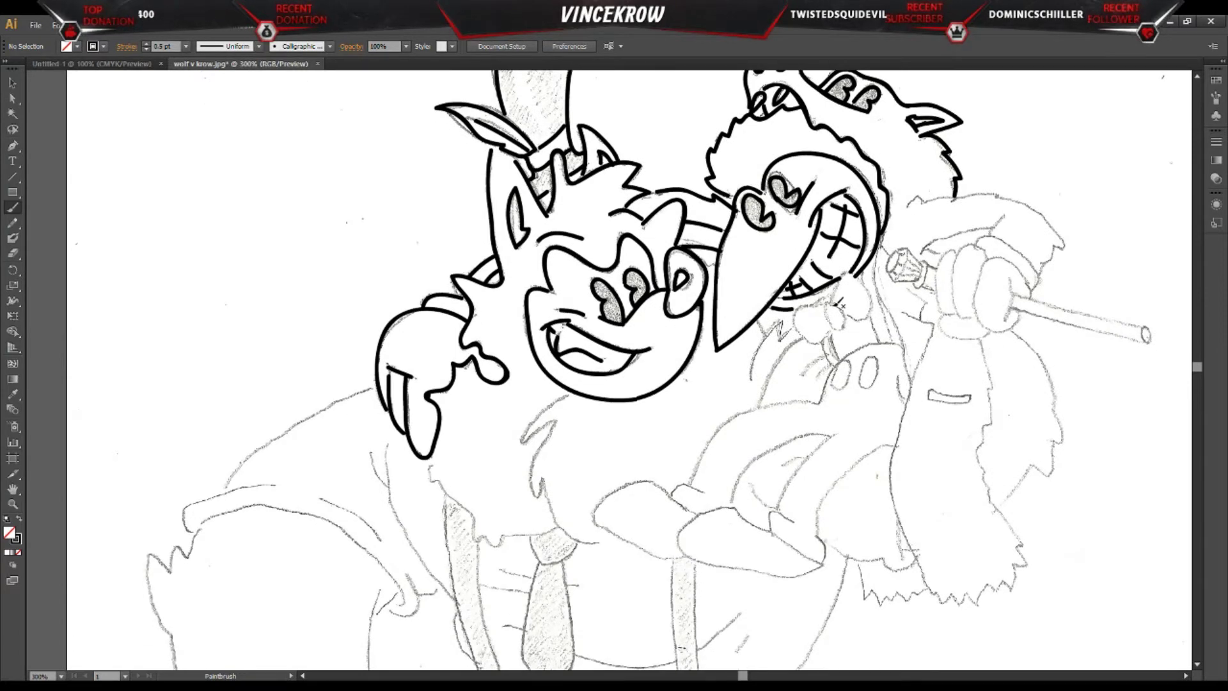
left_click_drag(841, 306, 839, 305)
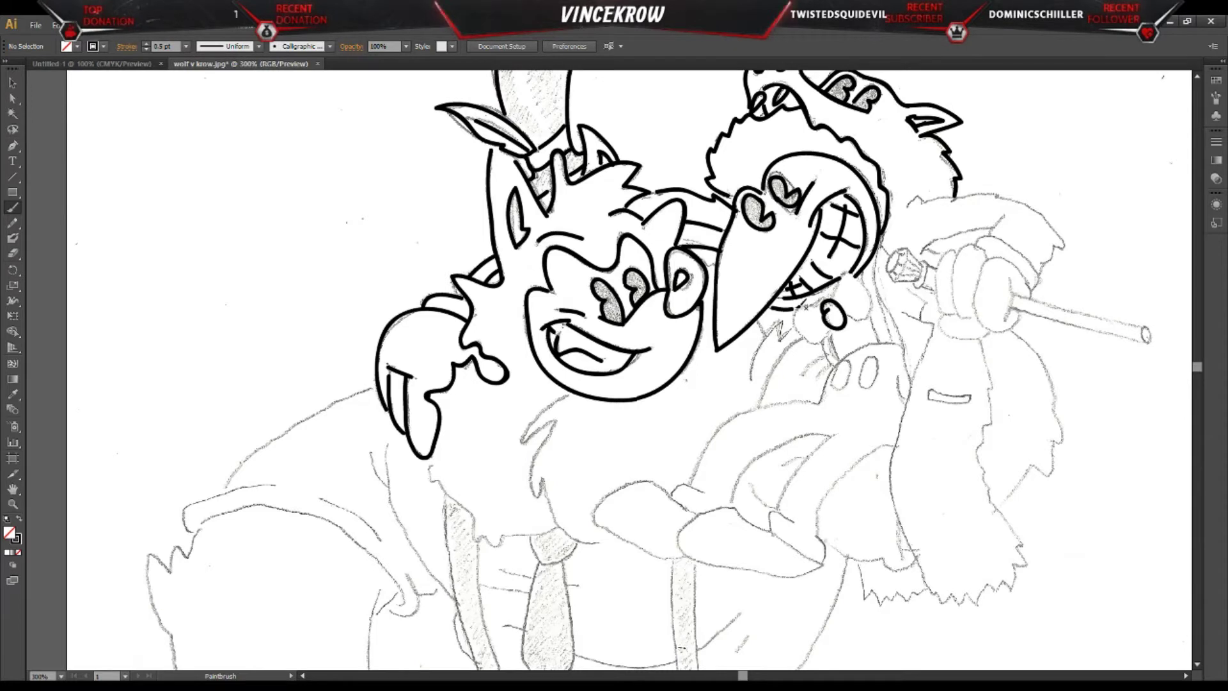
left_click_drag(830, 298, 840, 280)
mouse_move(857, 322)
left_mouse_down()
mouse_move(807, 335)
mouse_move(796, 307)
mouse_move(829, 323)
mouse_move(836, 360)
left_mouse_up()
key("ctrl+z")
mouse_move(880, 250)
left_mouse_down()
mouse_move(874, 296)
mouse_move(890, 342)
left_mouse_up()
mouse_move(878, 293)
left_mouse_down()
mouse_move(906, 372)
mouse_move(933, 341)
mouse_move(905, 311)
mouse_move(894, 255)
left_mouse_up()
Step: Outline the crow's hanging coat front with its ragged fur hem and ink the narrow pocket slit
mouse_move(911, 381)
left_mouse_down()
mouse_move(897, 437)
mouse_move(905, 507)
mouse_move(943, 589)
mouse_move(983, 603)
mouse_move(997, 582)
mouse_move(1020, 583)
mouse_move(1028, 539)
mouse_move(977, 456)
left_mouse_up()
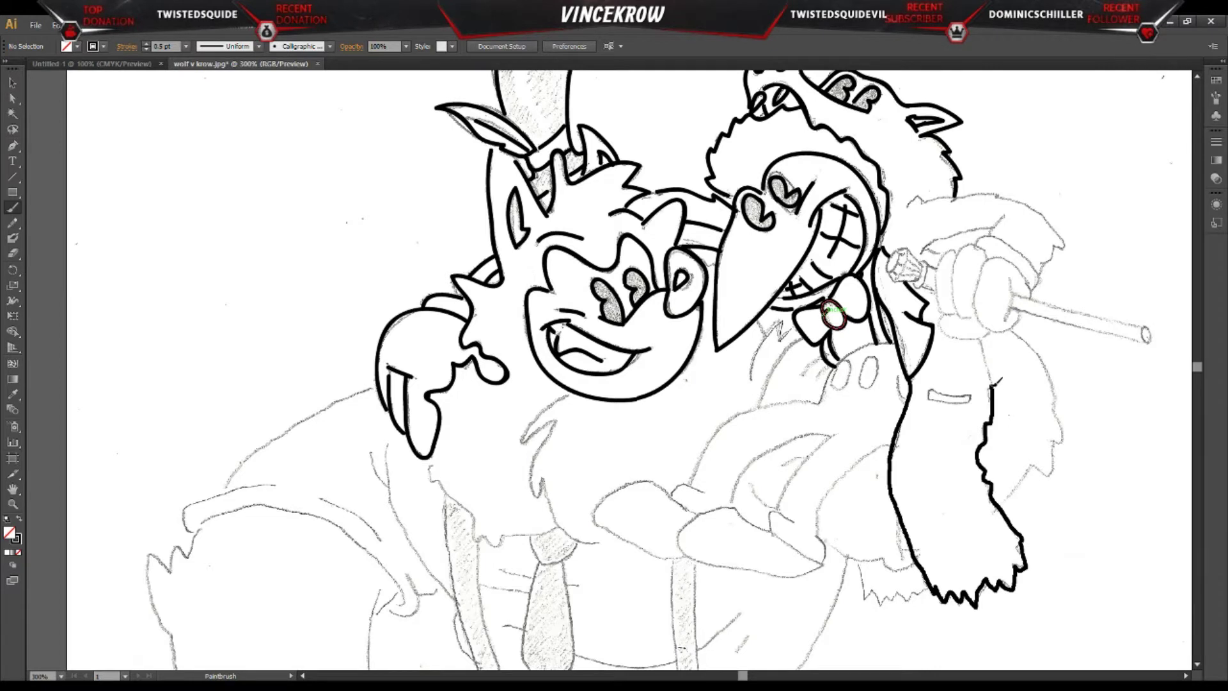
left_click_drag(985, 344, 982, 338)
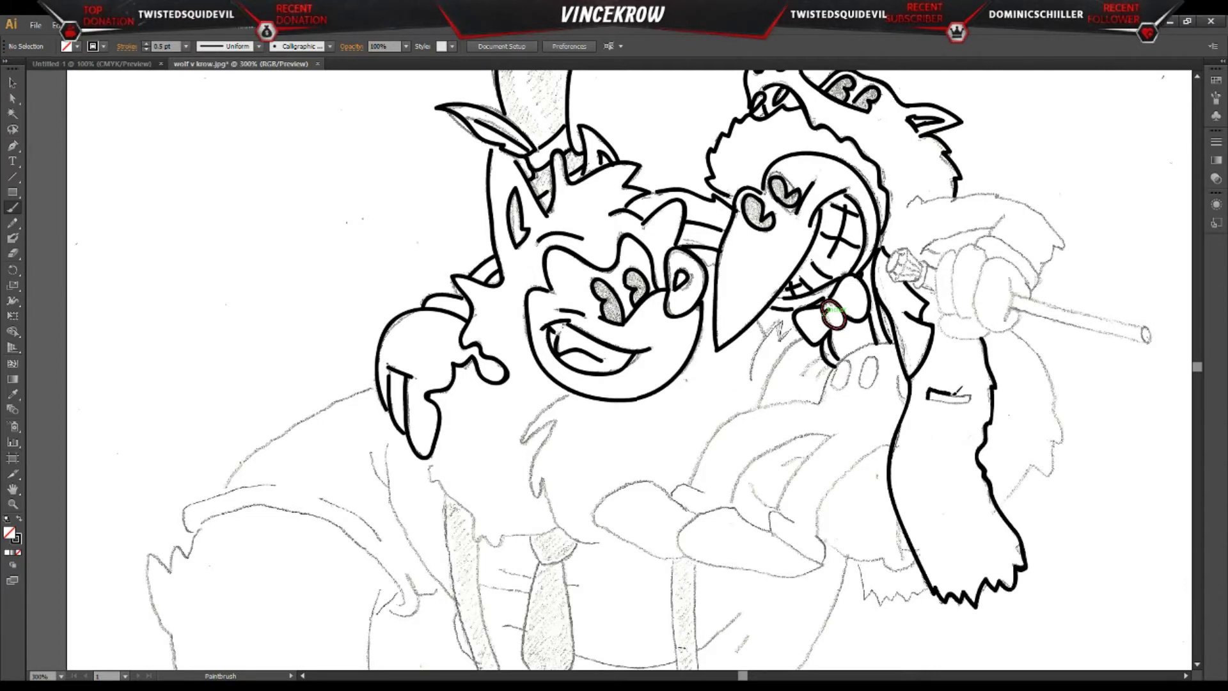
left_click_drag(935, 401, 929, 398)
Step: Ink the crow's trousers, waist buttons, legs and both shoes, and erase the stray marks at the ankle cuff
mouse_move(815, 330)
left_mouse_down()
mouse_move(820, 400)
mouse_move(726, 421)
mouse_move(696, 488)
mouse_move(674, 489)
mouse_move(705, 508)
mouse_move(733, 503)
mouse_move(743, 467)
mouse_move(802, 431)
mouse_move(839, 431)
left_mouse_up()
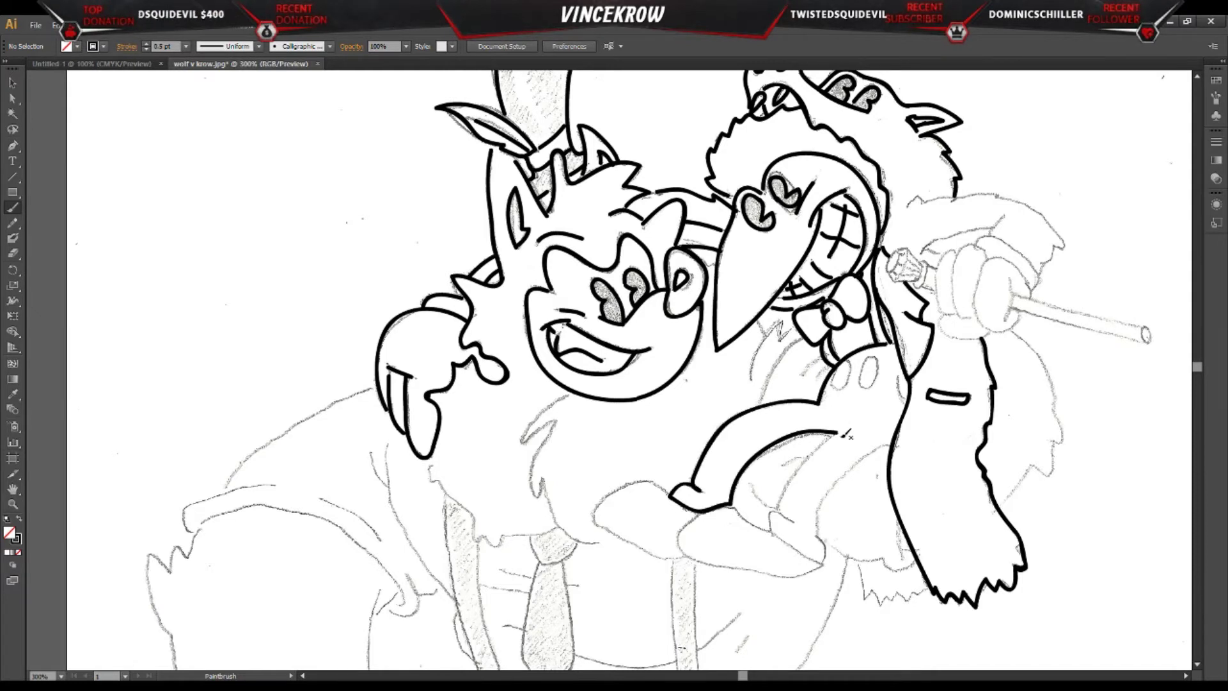
scroll(845, 435, "down", 2)
mouse_move(893, 380)
left_mouse_down()
mouse_move(841, 402)
mouse_move(820, 443)
mouse_move(825, 484)
mouse_move(808, 484)
mouse_move(770, 448)
mouse_move(799, 452)
mouse_move(789, 424)
mouse_move(847, 362)
left_mouse_up()
mouse_move(855, 272)
left_mouse_down()
mouse_move(860, 307)
mouse_move(879, 298)
mouse_move(864, 293)
mouse_move(842, 319)
mouse_move(845, 296)
mouse_move(906, 334)
left_mouse_up()
mouse_move(665, 417)
left_mouse_down()
mouse_move(602, 452)
mouse_move(684, 487)
left_mouse_up()
mouse_move(753, 453)
left_mouse_down()
mouse_move(681, 464)
mouse_move(722, 497)
mouse_move(779, 508)
mouse_move(813, 506)
left_mouse_up()
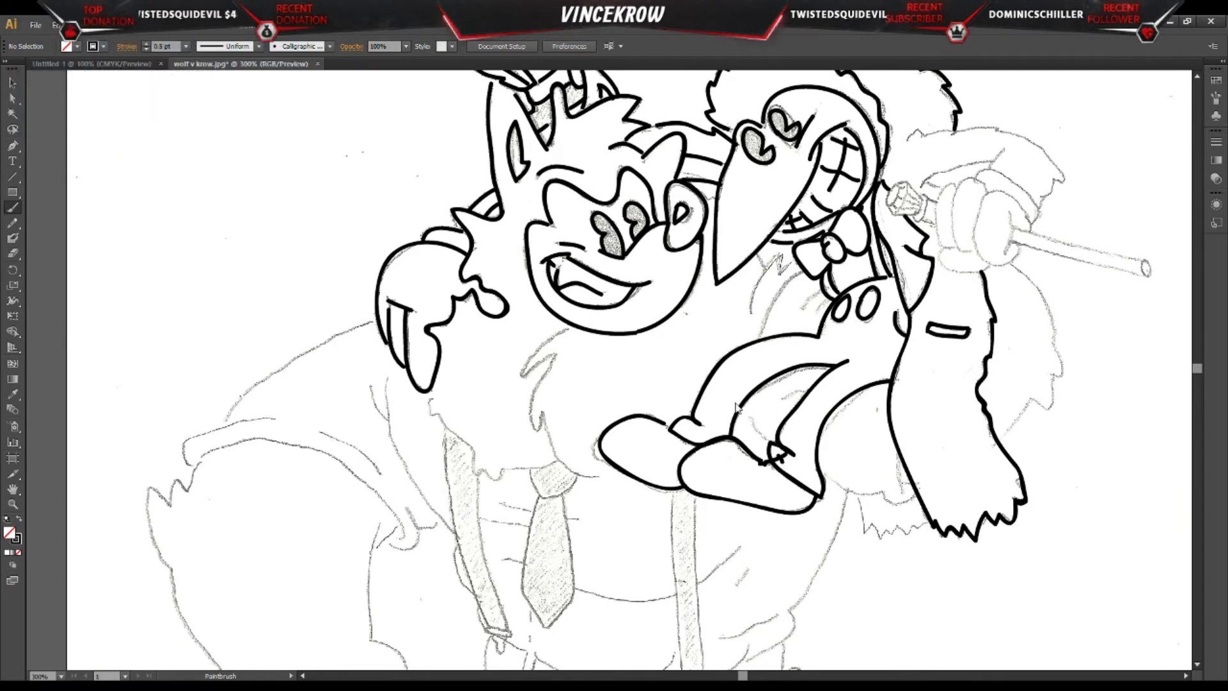
key("shift+e")
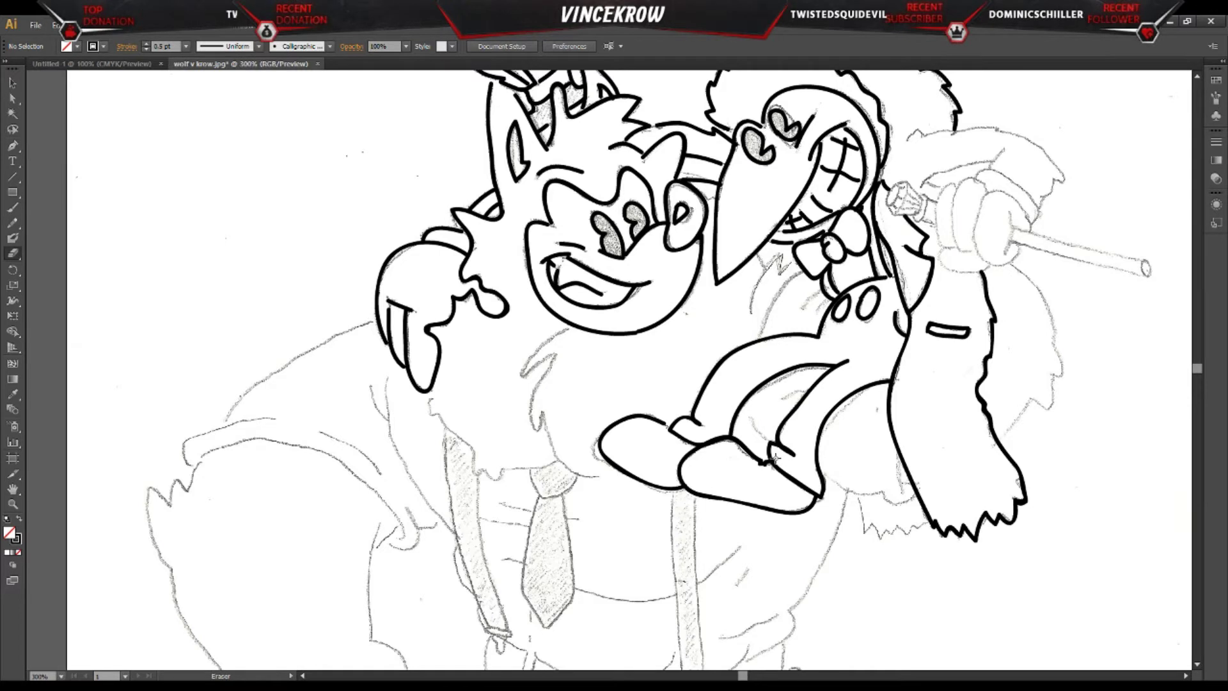
Step: With the Paintbrush, ink the chest feathers under the crow's beak and the torso lines beside the bow tie
left_click(13, 209)
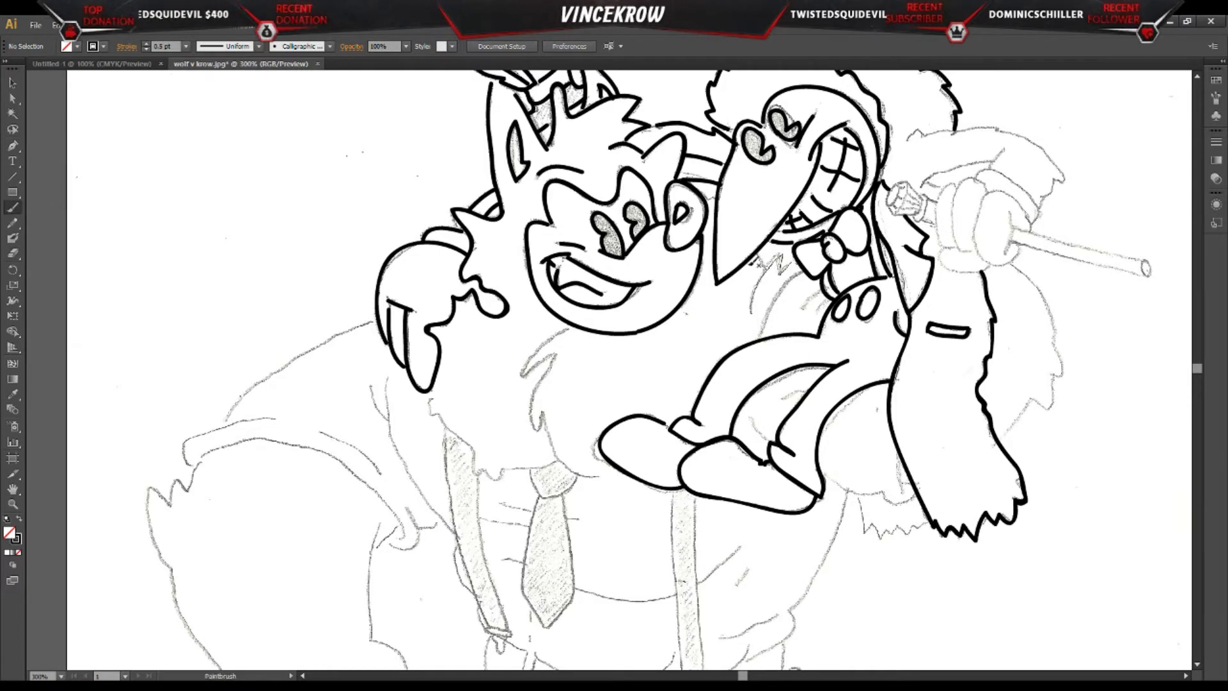
left_click_drag(782, 255, 777, 272)
mouse_move(767, 269)
left_mouse_down()
mouse_move(752, 310)
mouse_move(759, 333)
left_mouse_up()
left_click_drag(823, 285, 809, 312)
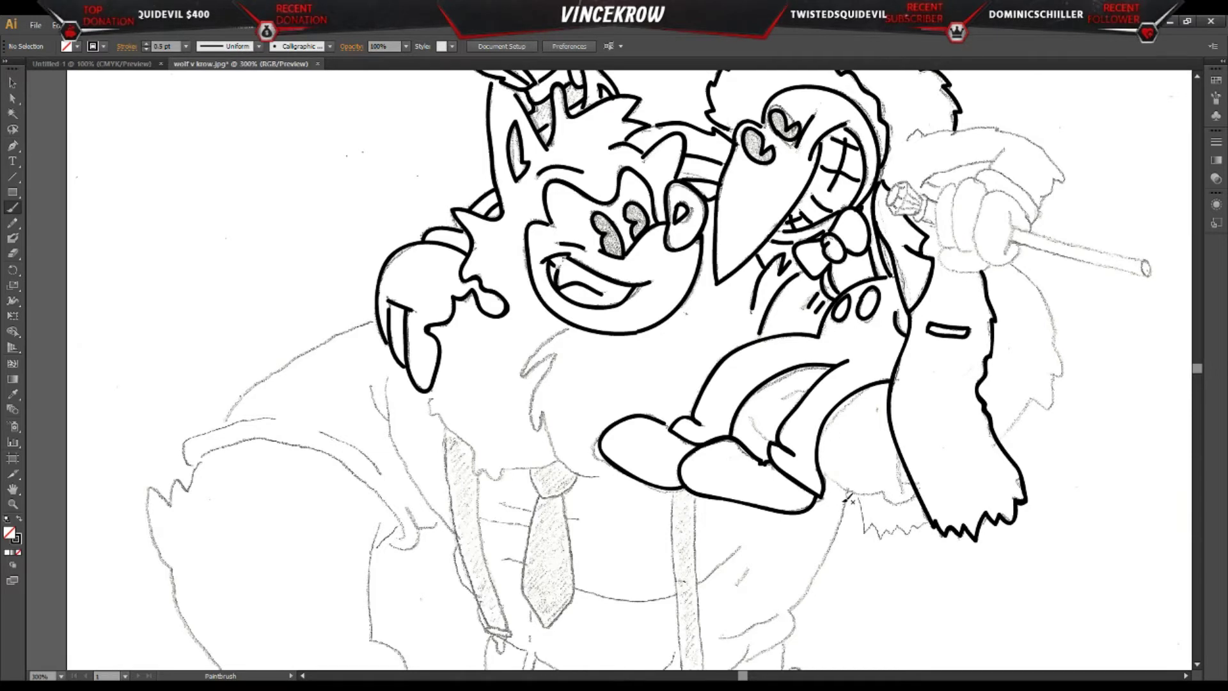
Step: Ink the ragged coat hem behind the crow, the underside of its trousers and the fold between the legs
scroll(852, 501, "down", 3)
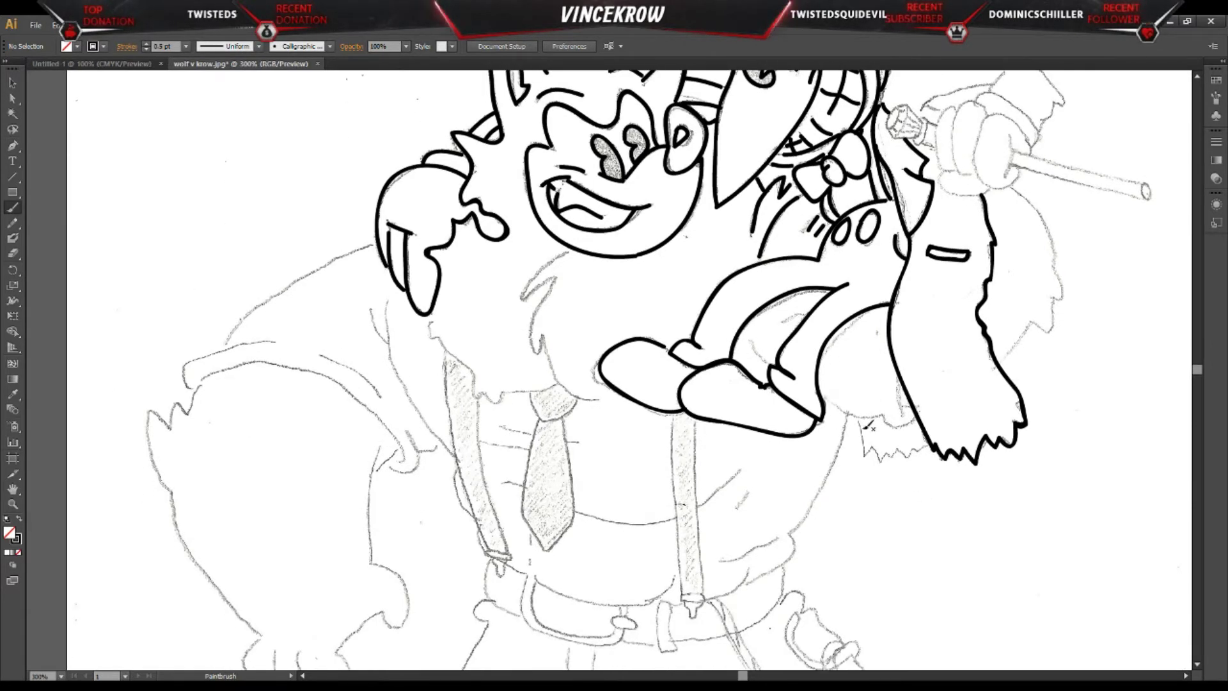
mouse_move(857, 417)
left_mouse_down()
mouse_move(867, 458)
mouse_move(930, 444)
left_mouse_up()
mouse_move(823, 399)
left_mouse_down()
mouse_move(915, 418)
mouse_move(901, 415)
left_mouse_up()
mouse_move(752, 343)
left_mouse_down()
mouse_move(776, 364)
mouse_move(803, 316)
mouse_move(855, 323)
left_mouse_up()
Step: Trace the wolf's chest fur from below the chin and hand down to the jagged lower edge
scroll(800, 333, "up", 5)
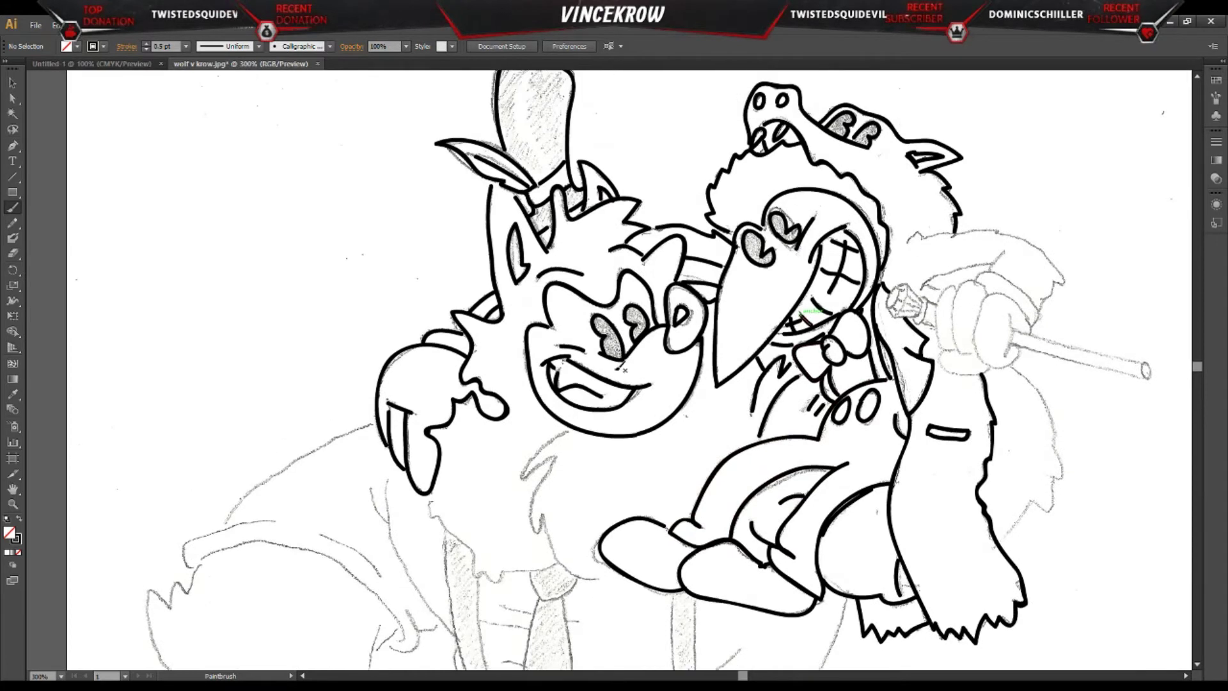
mouse_move(566, 433)
left_mouse_down()
mouse_move(526, 475)
mouse_move(541, 525)
mouse_move(574, 565)
left_mouse_up()
mouse_move(427, 487)
left_mouse_down()
mouse_move(505, 574)
mouse_move(569, 558)
left_mouse_up()
key("ctrl+z")
mouse_move(451, 525)
left_mouse_down()
mouse_move(477, 567)
mouse_move(502, 573)
mouse_move(569, 559)
left_mouse_up()
Step: Ink the crow's gloved hand gripping the cane, its cuff and the raised coat sleeve above it
mouse_move(959, 291)
left_mouse_down()
mouse_move(932, 339)
mouse_move(959, 353)
mouse_move(952, 345)
mouse_move(1016, 299)
mouse_move(975, 345)
mouse_move(1016, 348)
mouse_move(1011, 313)
left_mouse_up()
mouse_move(938, 355)
left_mouse_down()
mouse_move(973, 376)
mouse_move(989, 367)
left_mouse_up()
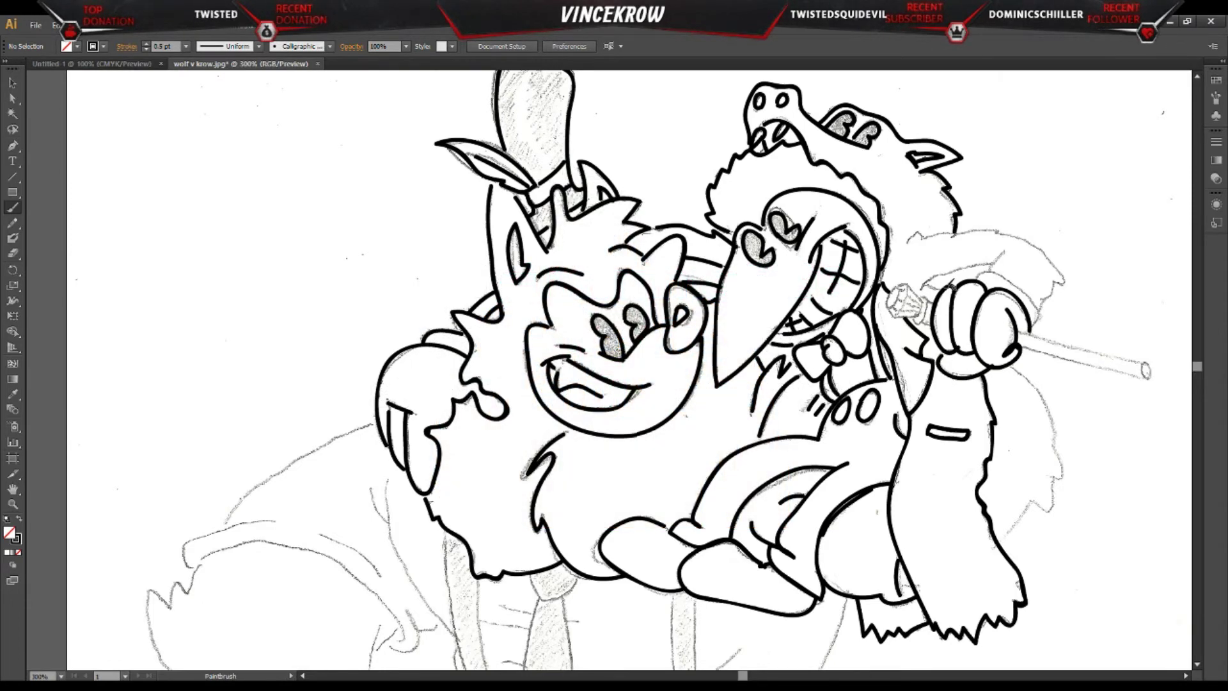
mouse_move(907, 243)
left_mouse_down()
mouse_move(927, 225)
mouse_move(1028, 237)
mouse_move(1067, 264)
mouse_move(1035, 317)
mouse_move(949, 291)
mouse_move(921, 296)
mouse_move(1018, 245)
left_mouse_up()
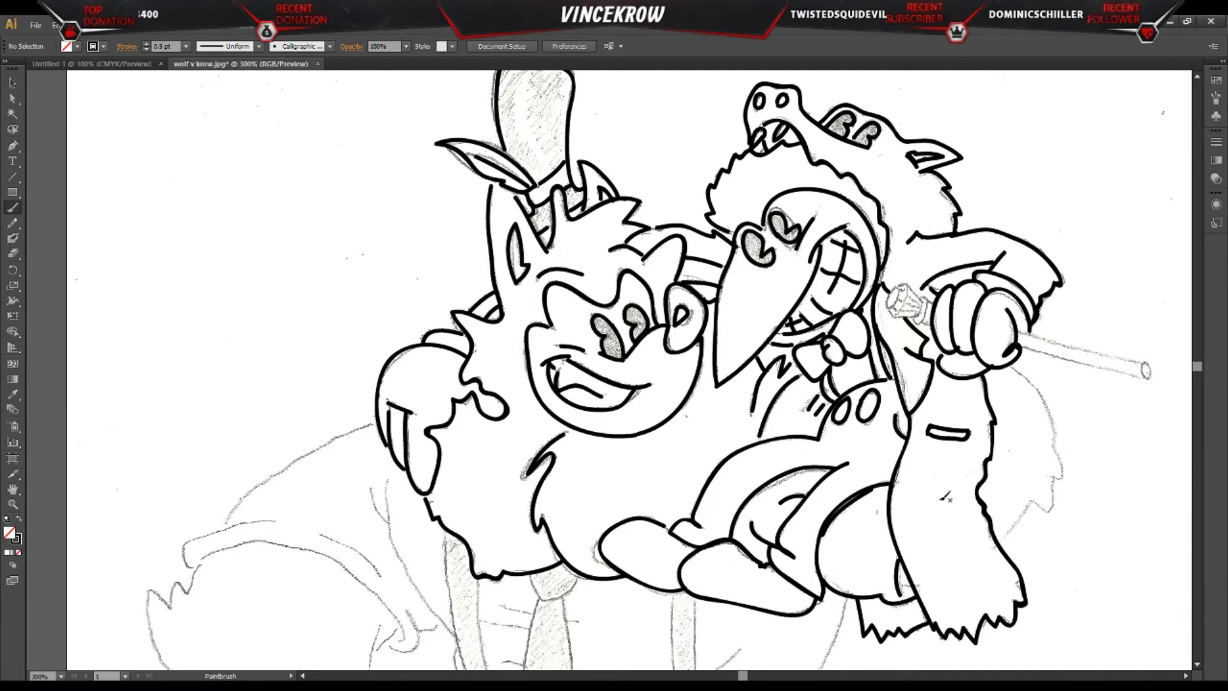
Step: Ink the back edge of the crow's coat behind the raised sleeve, down to its ragged hem
scroll(938, 447, "down", 3)
mouse_move(1013, 280)
left_mouse_down()
mouse_move(1049, 325)
mouse_move(1055, 386)
left_mouse_up()
key("ctrl+z")
left_click_drag(743, 676, 749, 676)
mouse_move(778, 285)
left_mouse_down()
mouse_move(804, 302)
mouse_move(826, 386)
mouse_move(820, 416)
mouse_move(798, 413)
mouse_move(770, 455)
left_mouse_up()
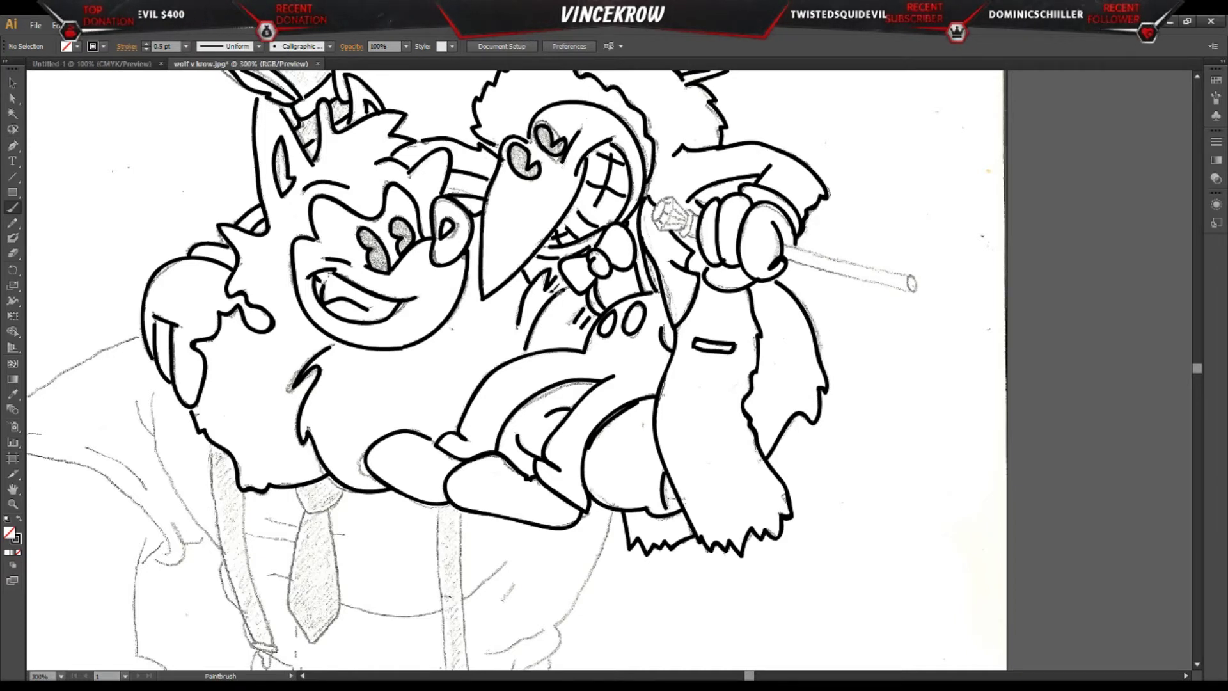
mouse_move(785, 244)
left_mouse_down()
mouse_move(909, 279)
mouse_move(907, 290)
left_mouse_up()
key("ctrl+z")
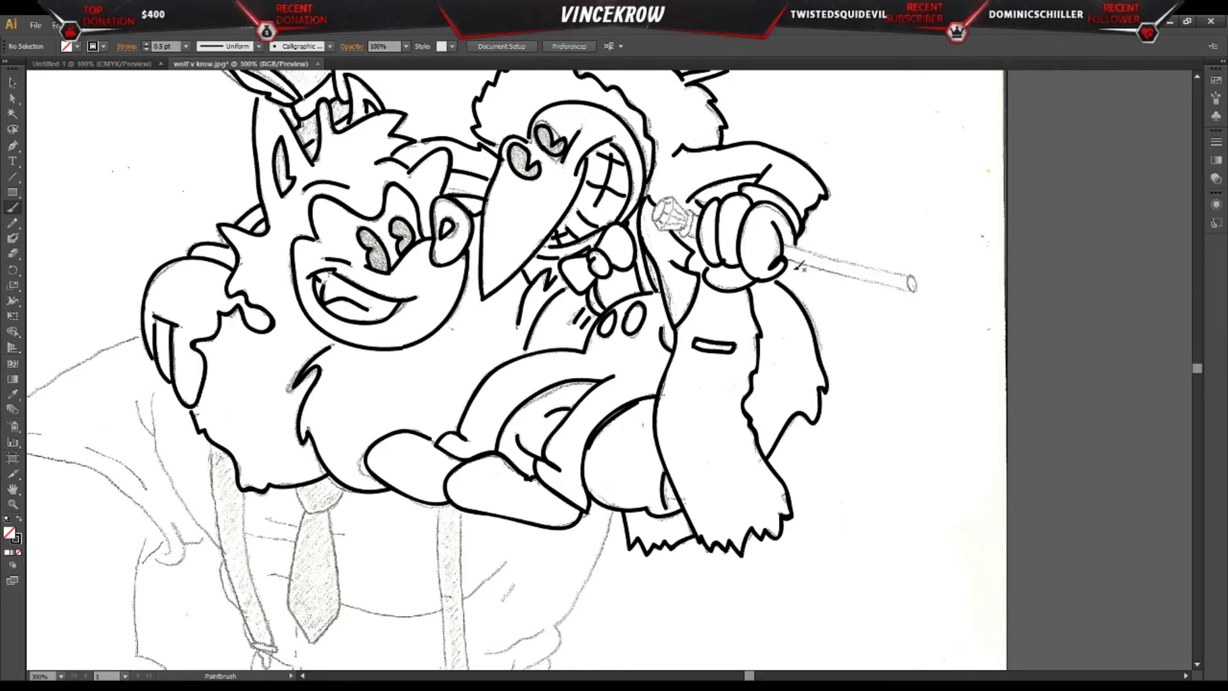
left_click_drag(818, 265, 911, 293)
mouse_move(786, 244)
left_mouse_down()
mouse_move(905, 285)
mouse_move(928, 255)
left_mouse_up()
key("ctrl+z")
key("ctrl+z")
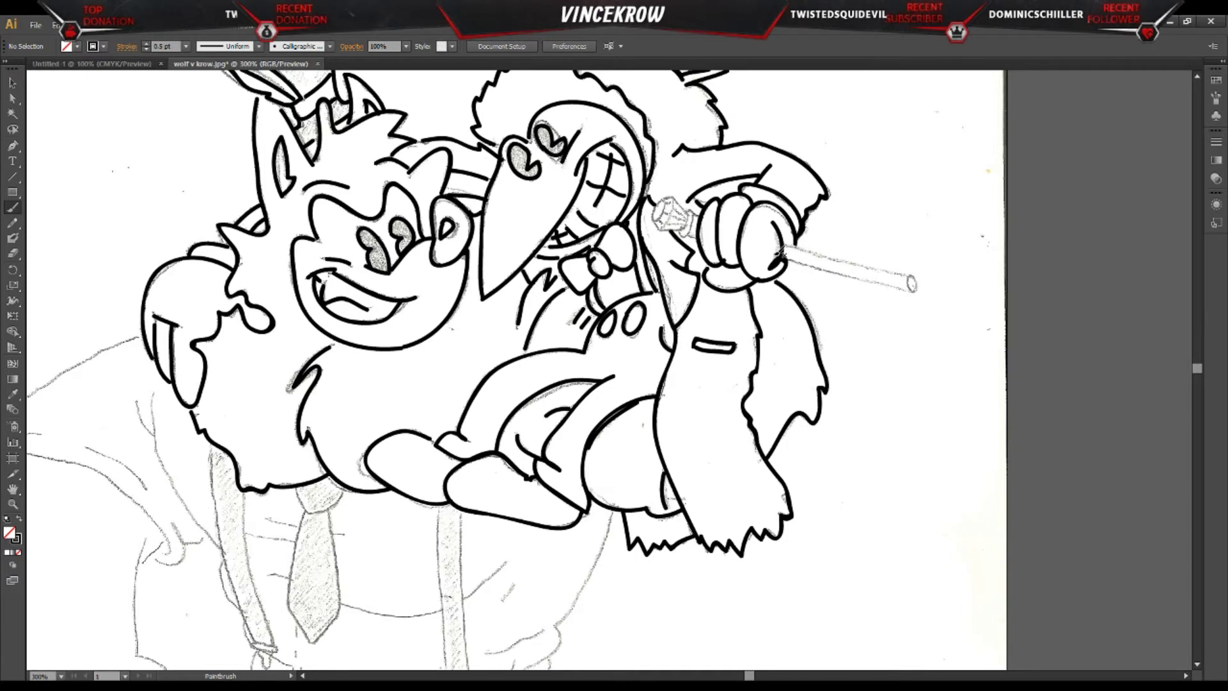
mouse_move(791, 243)
left_mouse_down()
mouse_move(908, 285)
mouse_move(897, 283)
left_mouse_up()
key("ctrl+z")
mouse_move(791, 261)
left_mouse_down()
mouse_move(885, 313)
mouse_move(838, 275)
left_mouse_up()
key("ctrl+z")
key("ctrl+z")
left_click_drag(914, 289, 915, 291)
key("ctrl+z")
key("ctrl+z")
left_click_drag(788, 243, 914, 291)
left_click_drag(791, 266, 886, 278)
key("ctrl+z")
key("ctrl+z")
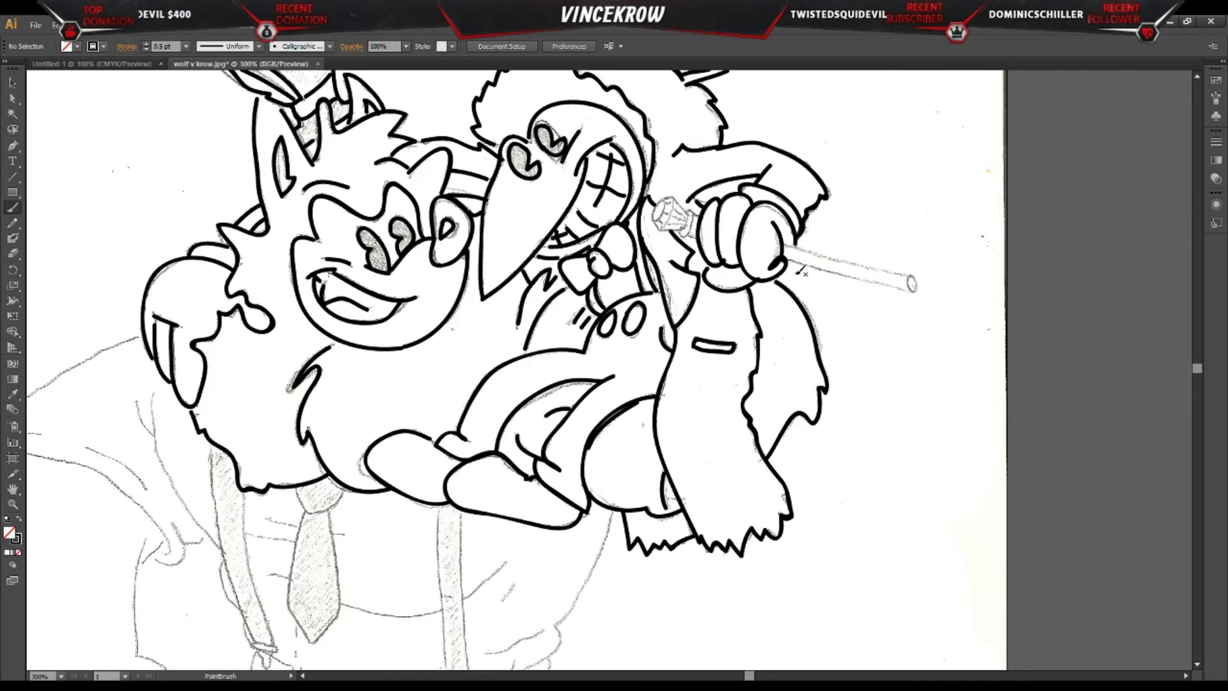
Step: Ink the crow's cane shaft from the gloved hand to its round tip, plus the collar below the knob
key("z")
left_click(870, 297)
left_click(589, 380)
left_click(589, 380)
scroll(682, 254, "up", 1)
key("b")
left_click_drag(446, 213, 729, 304)
key("ctrl+z")
left_click_drag(446, 213, 779, 300)
left_click_drag(447, 251, 796, 346)
mouse_move(189, 193)
left_mouse_down()
mouse_move(215, 203)
mouse_move(190, 196)
mouse_move(211, 141)
mouse_move(184, 124)
left_mouse_up()
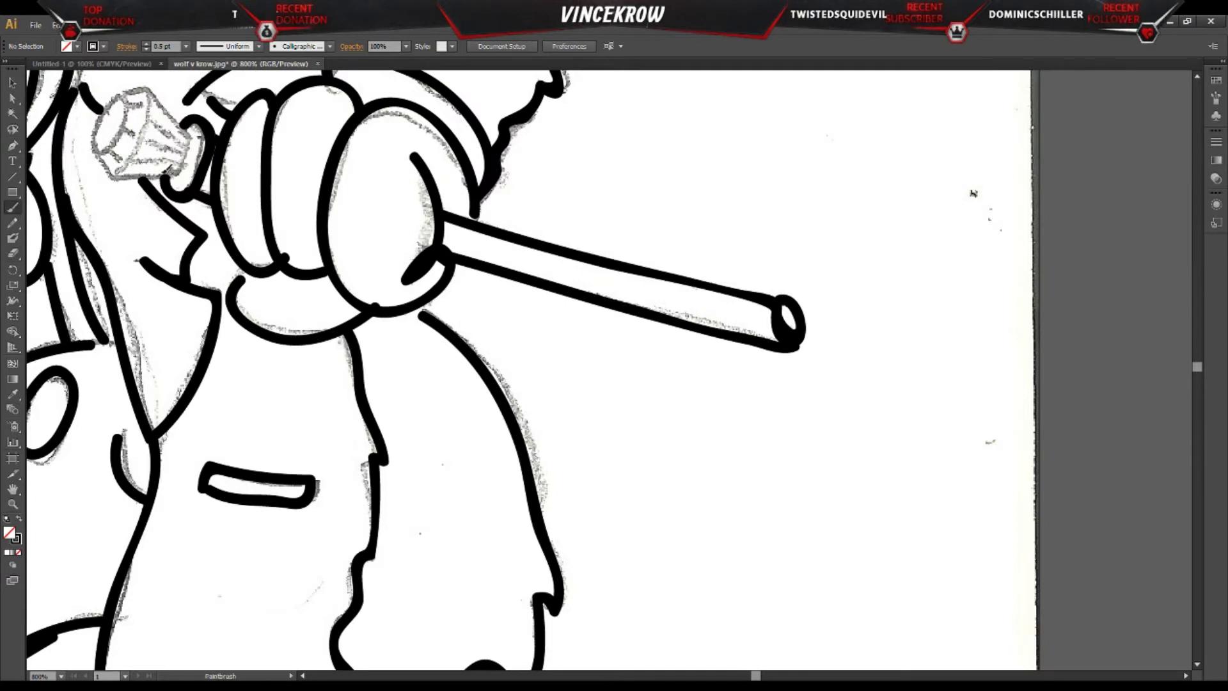
Step: Set the stroke to 0.25 pt and ink the faceted knob of the crow's cane
left_click(146, 49)
mouse_move(98, 153)
left_mouse_down()
mouse_move(156, 181)
mouse_move(186, 168)
mouse_move(192, 131)
mouse_move(159, 82)
mouse_move(128, 85)
mouse_move(120, 139)
mouse_move(97, 152)
mouse_move(124, 91)
left_mouse_up()
mouse_move(107, 151)
left_mouse_down()
mouse_move(118, 160)
mouse_move(140, 109)
left_mouse_up()
mouse_move(145, 91)
left_mouse_down()
mouse_move(139, 149)
mouse_move(118, 174)
mouse_move(152, 163)
left_mouse_up()
left_click_drag(150, 141, 170, 138)
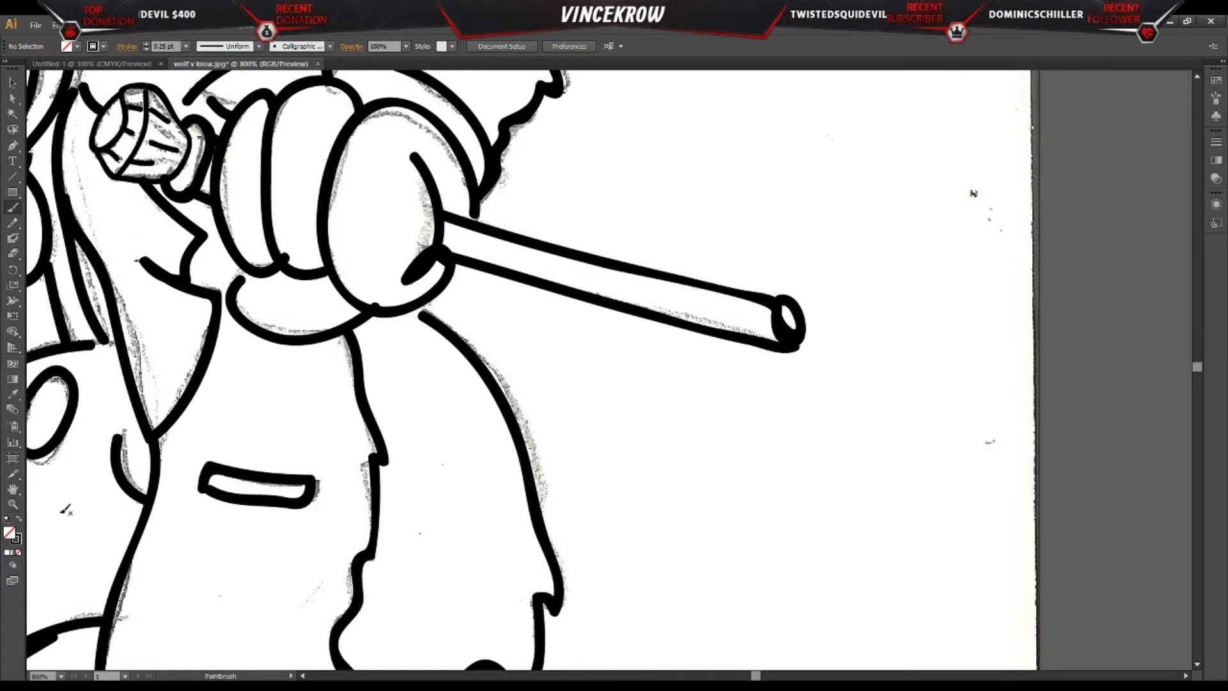
Step: Set the stroke back to 0.5 pt and ink the wolf's tie and its knot below the chest fur
left_click(13, 504)
key("ctrl+minus")
key("ctrl+r")
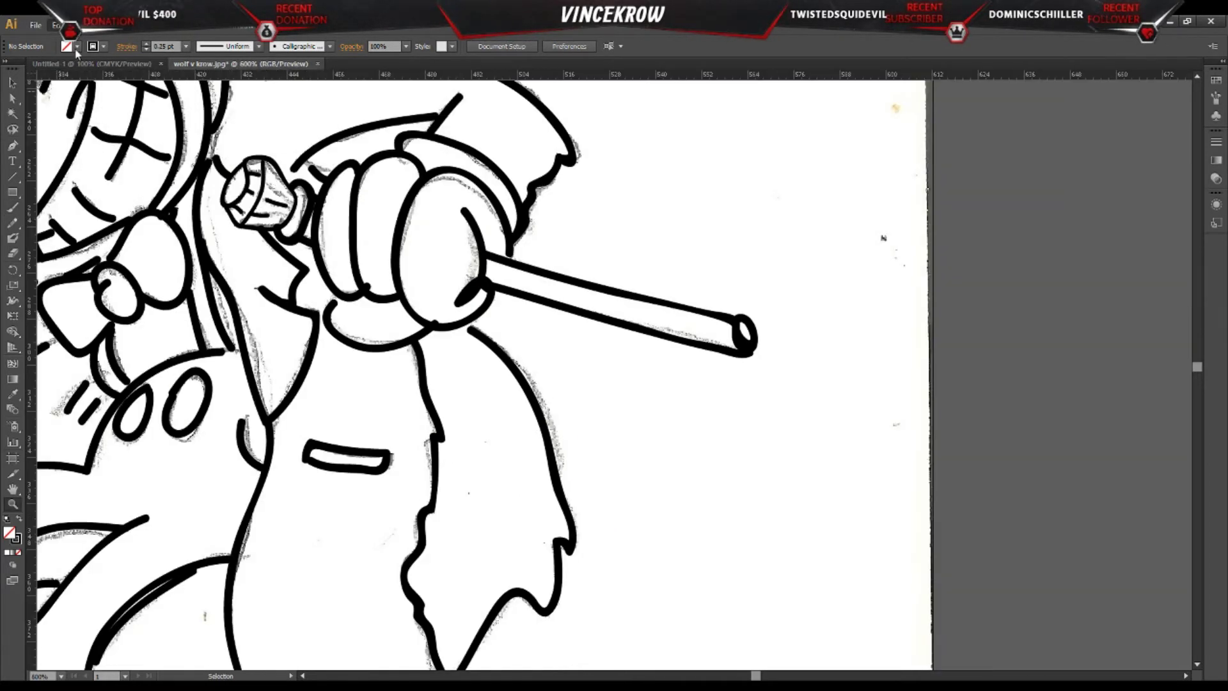
key("ctrl+minus")
key("ctrl+minus")
key("ctrl+minus")
scroll(348, 411, "down", 3)
left_click_drag(289, 424, 545, 417)
left_click(544, 417)
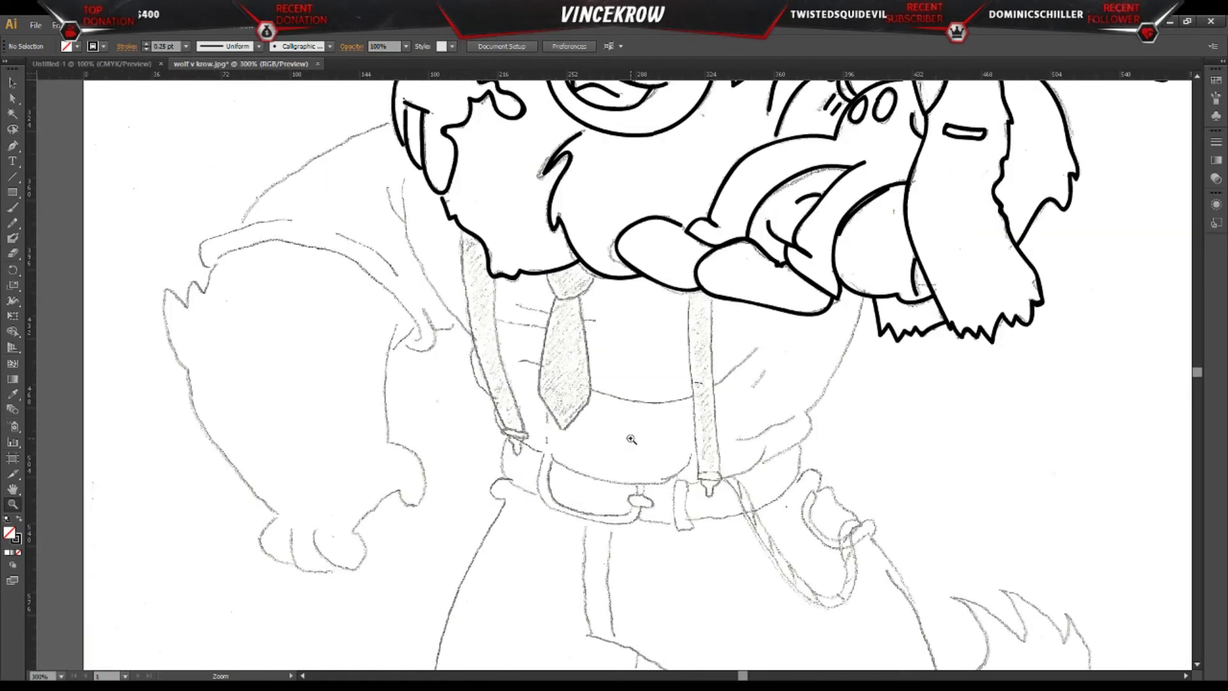
scroll(631, 440, "up", 3)
left_click(187, 71)
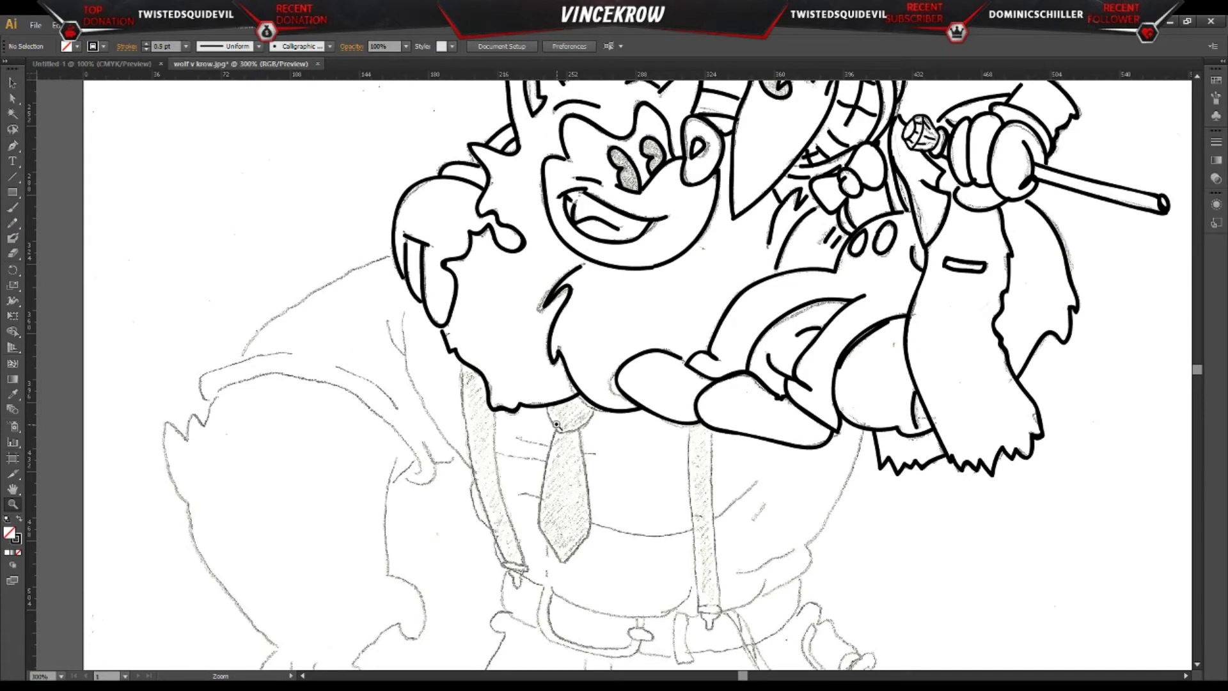
key("ctrl+r")
key("b")
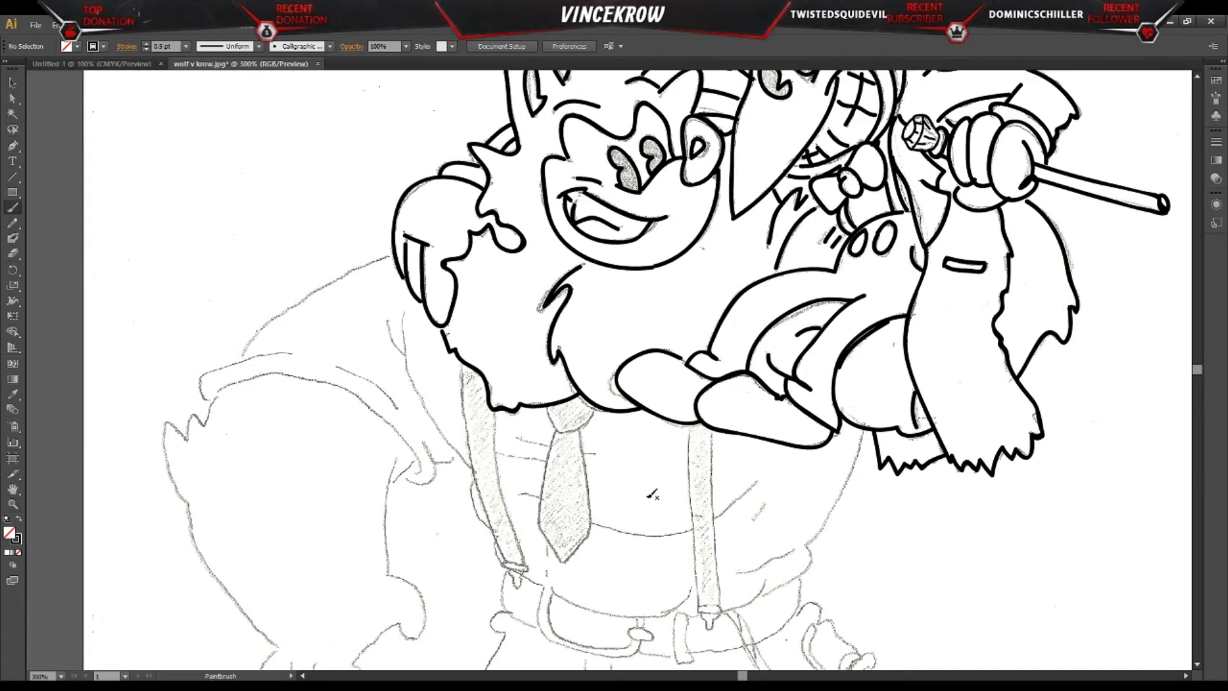
mouse_move(551, 428)
left_mouse_down()
mouse_move(542, 514)
mouse_move(559, 544)
mouse_move(579, 540)
mouse_move(591, 499)
mouse_move(583, 434)
left_mouse_up()
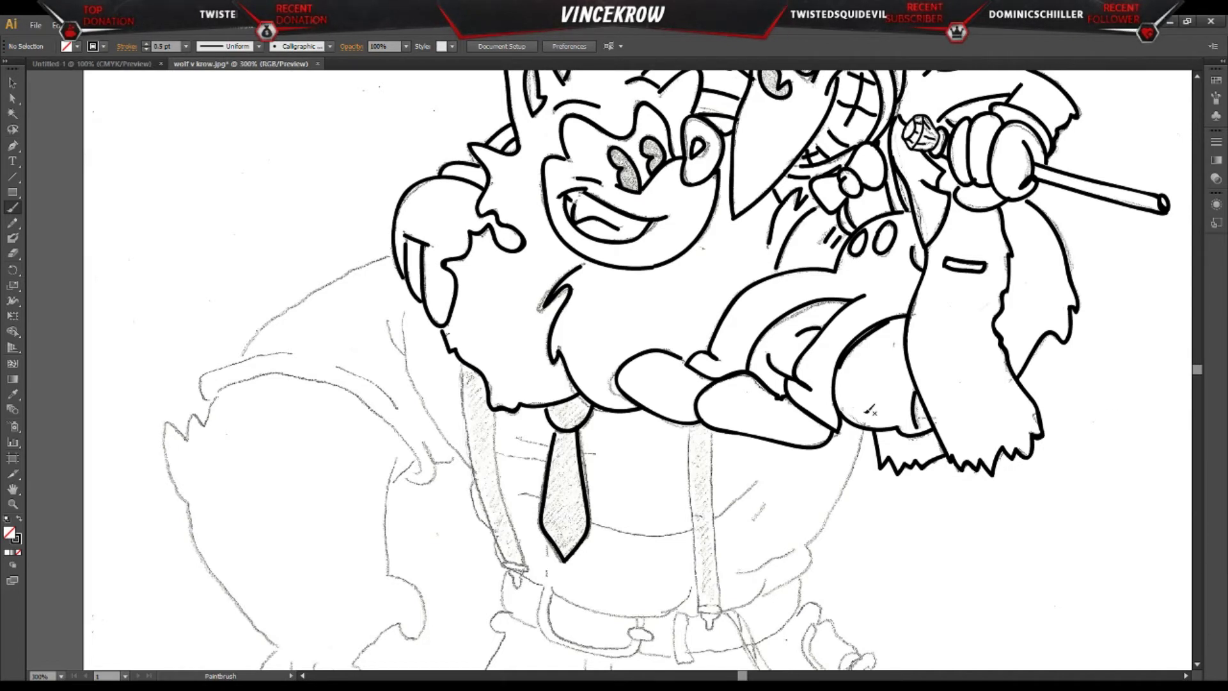
Step: Ink both of the wolf's suspenders with their clips and the shirt side beneath the arm
left_click_drag(393, 322, 469, 461)
left_click_drag(461, 370, 515, 557)
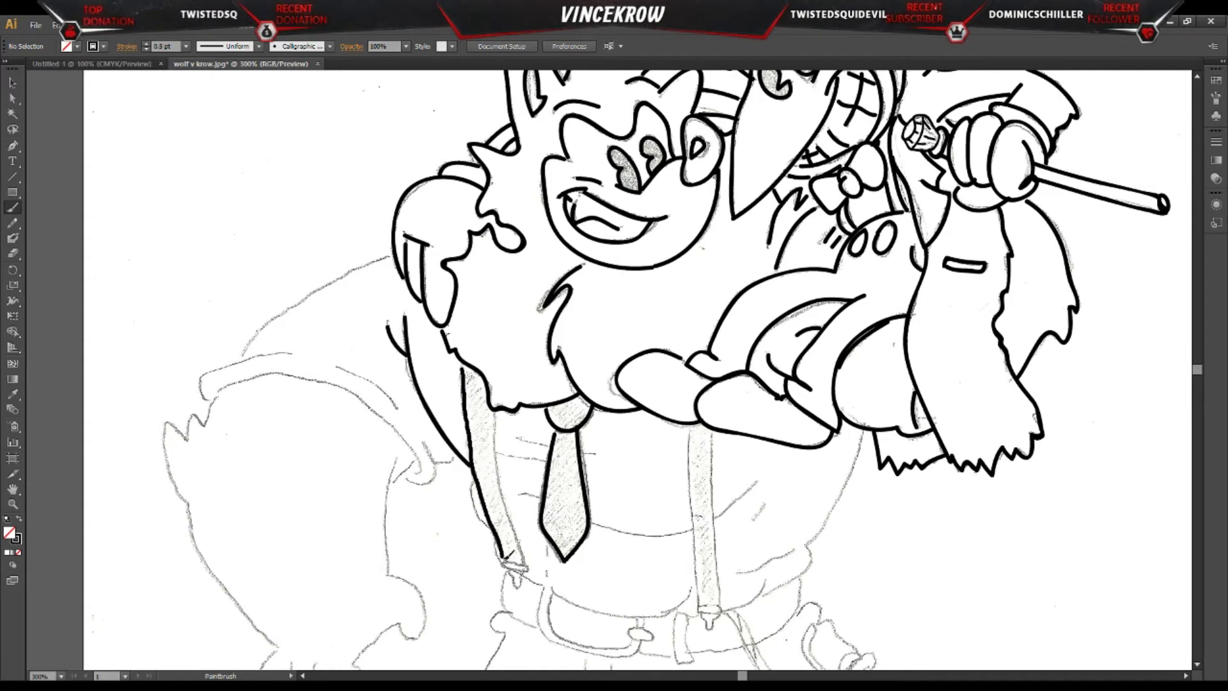
left_click_drag(494, 412, 525, 568)
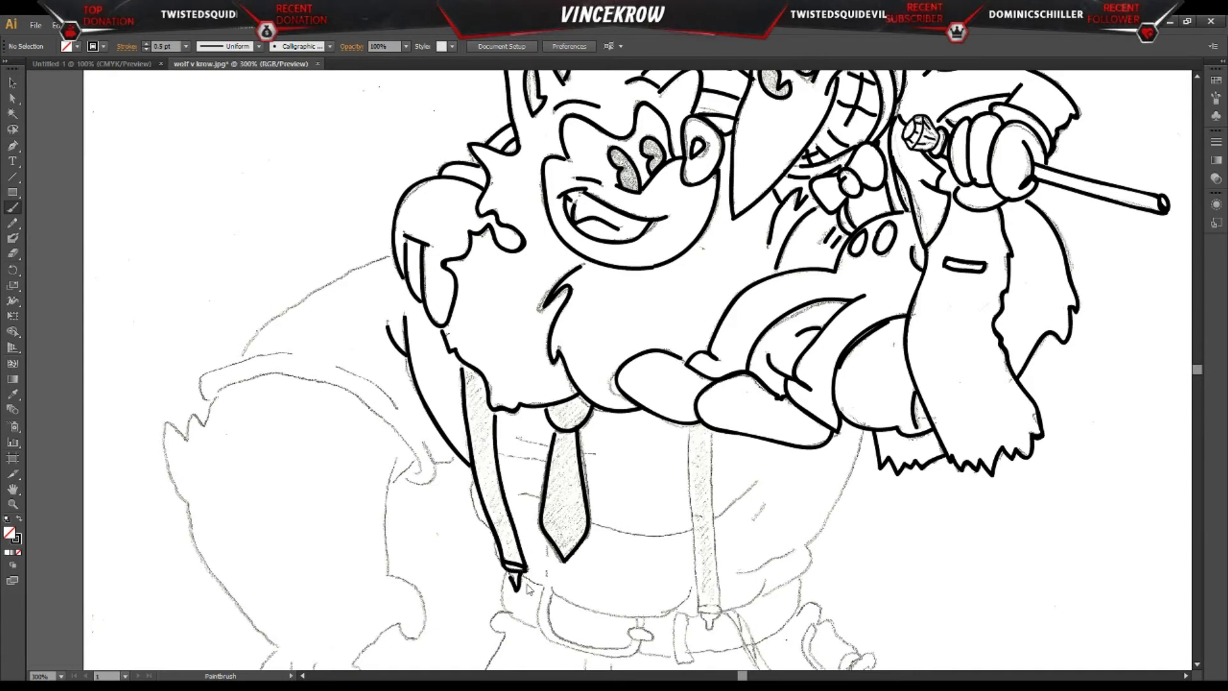
mouse_move(480, 480)
left_mouse_down()
mouse_move(481, 526)
mouse_move(504, 549)
left_mouse_up()
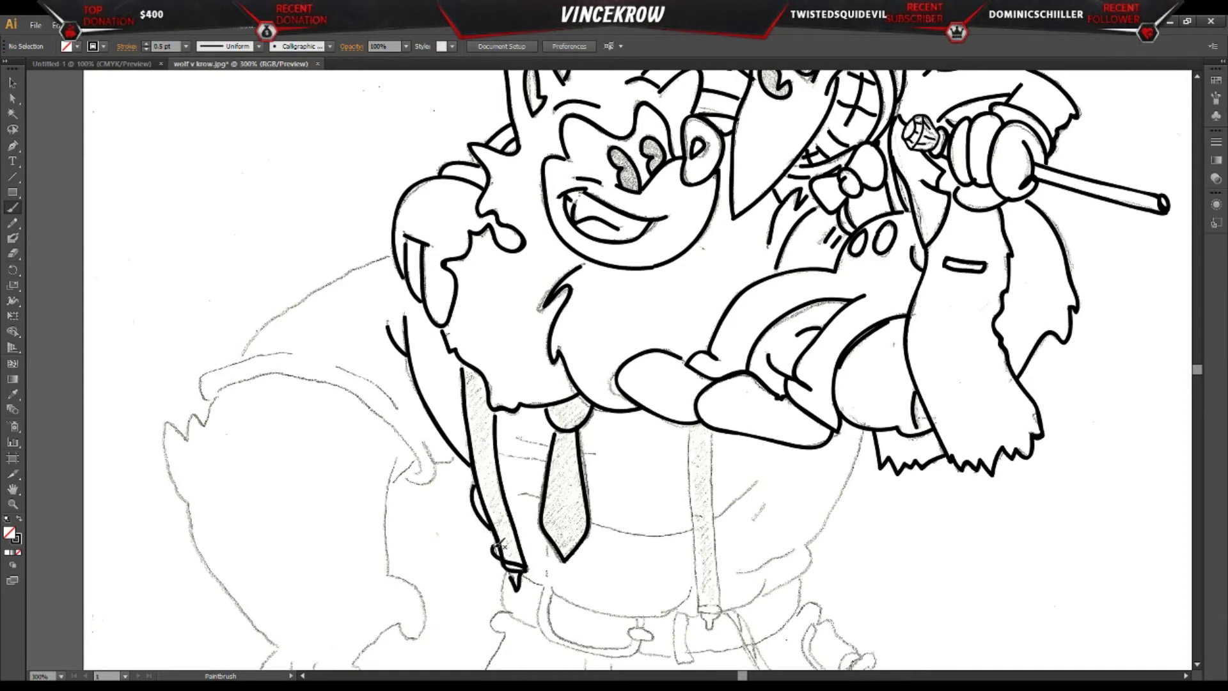
left_click_drag(691, 426, 701, 609)
mouse_move(711, 423)
left_mouse_down()
mouse_move(720, 611)
mouse_move(699, 607)
mouse_move(713, 615)
left_mouse_up()
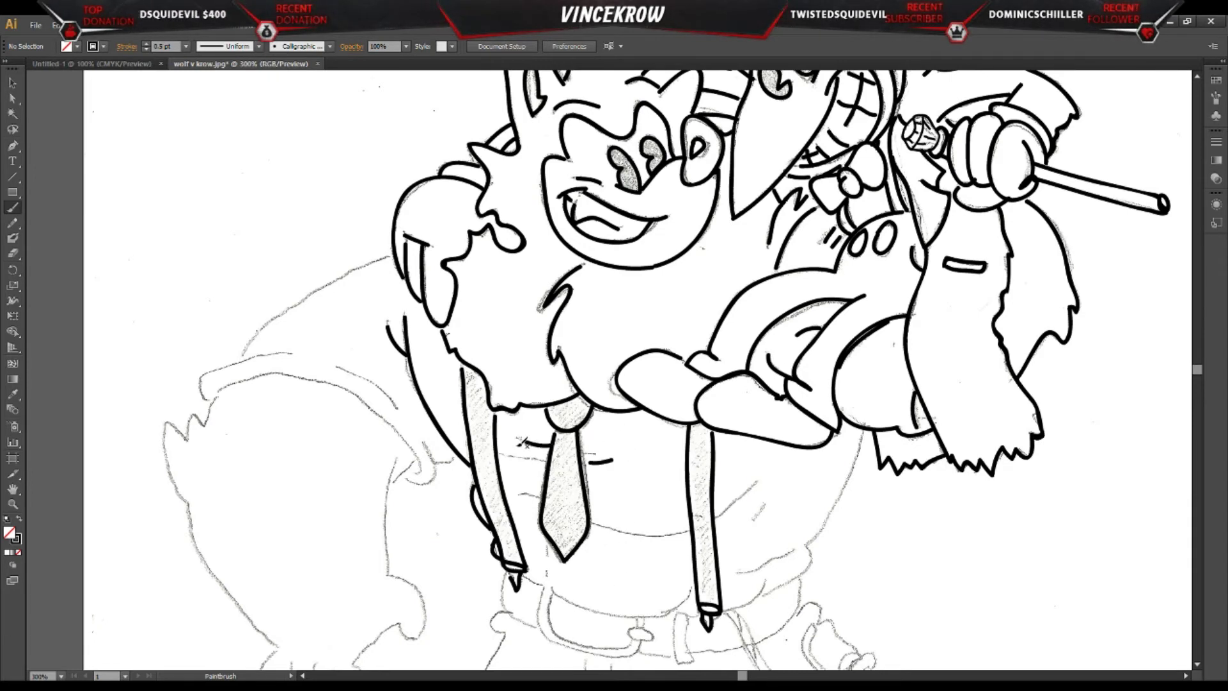
Step: Ink the creases and belly fold of the wolf's shirt, its lower edge and the side beneath the crow
left_click_drag(508, 455, 547, 456)
left_click_drag(518, 496, 537, 497)
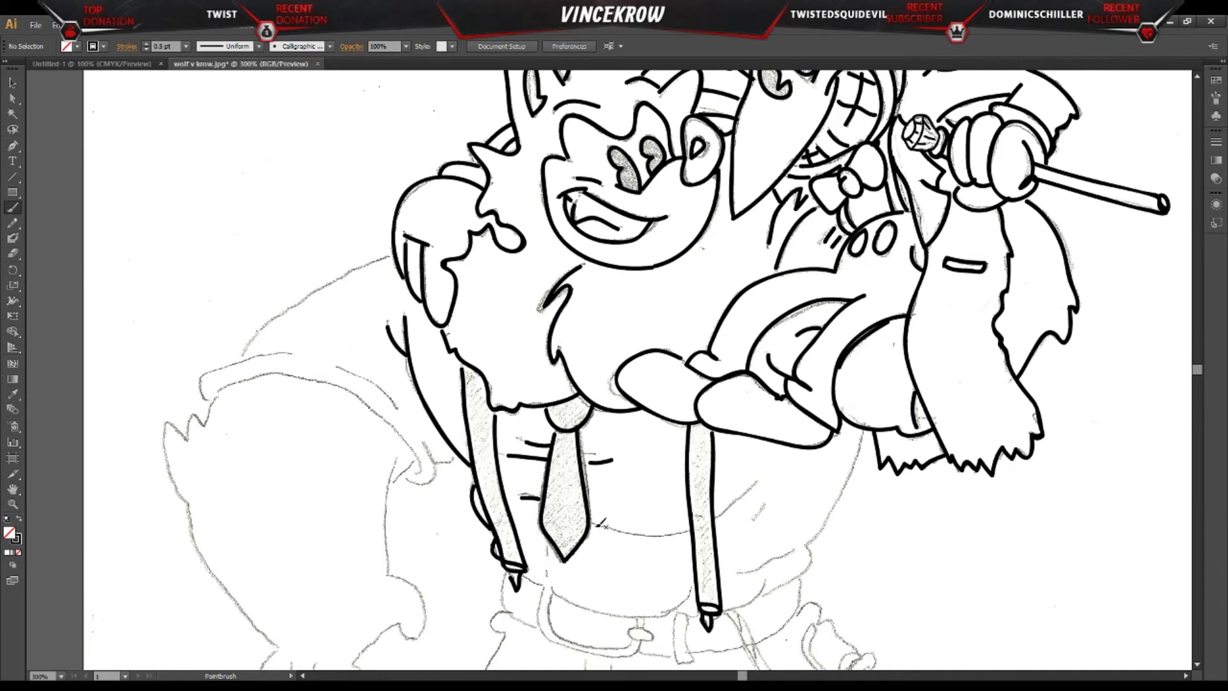
left_click_drag(608, 525, 697, 530)
left_click_drag(761, 480, 716, 518)
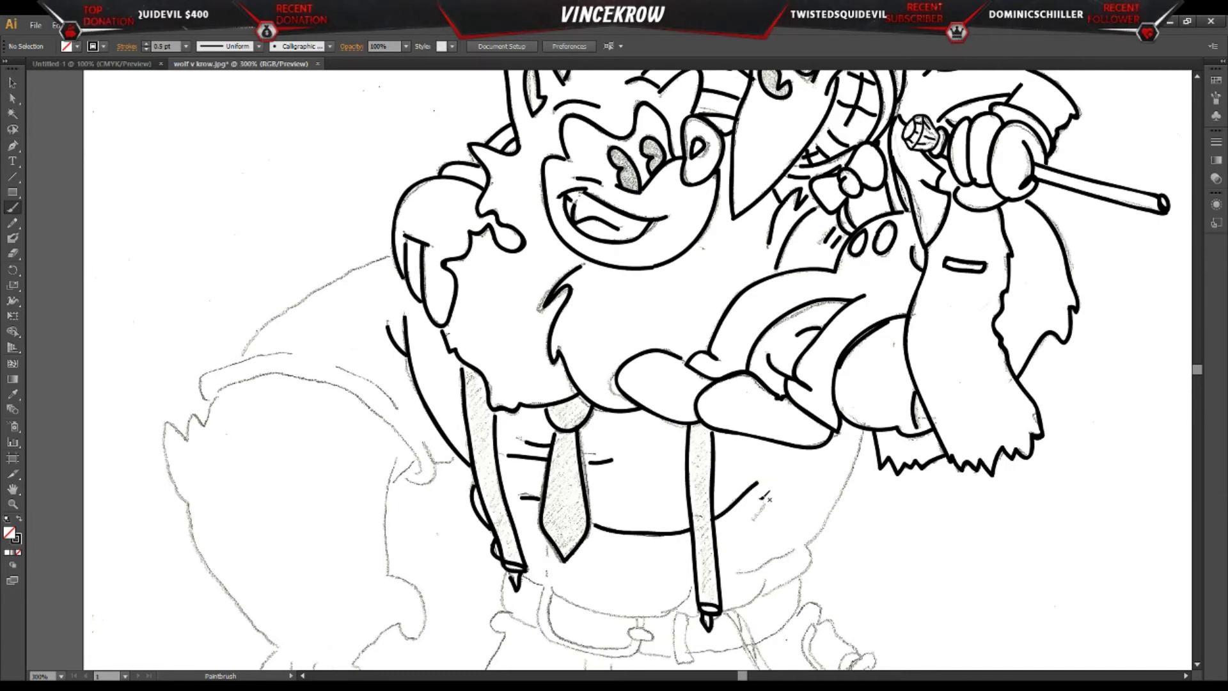
left_click_drag(692, 590, 660, 609)
left_click_drag(545, 551, 546, 579)
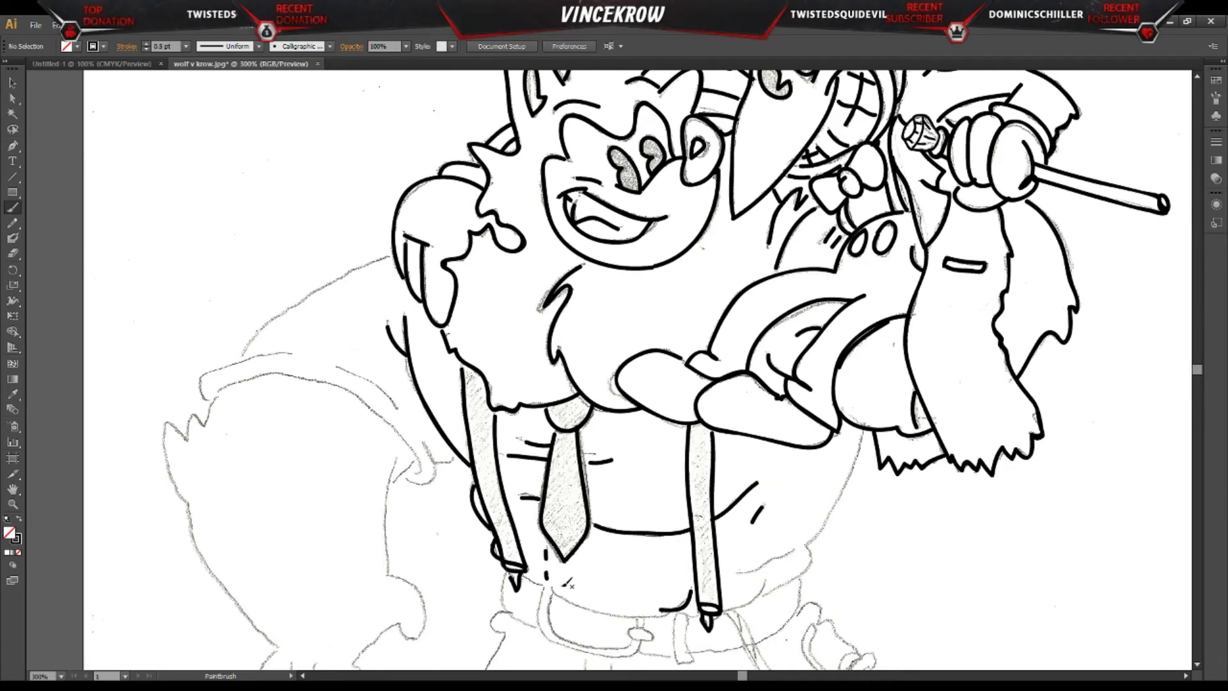
mouse_move(543, 579)
left_mouse_down()
mouse_move(585, 601)
mouse_move(665, 613)
left_mouse_up()
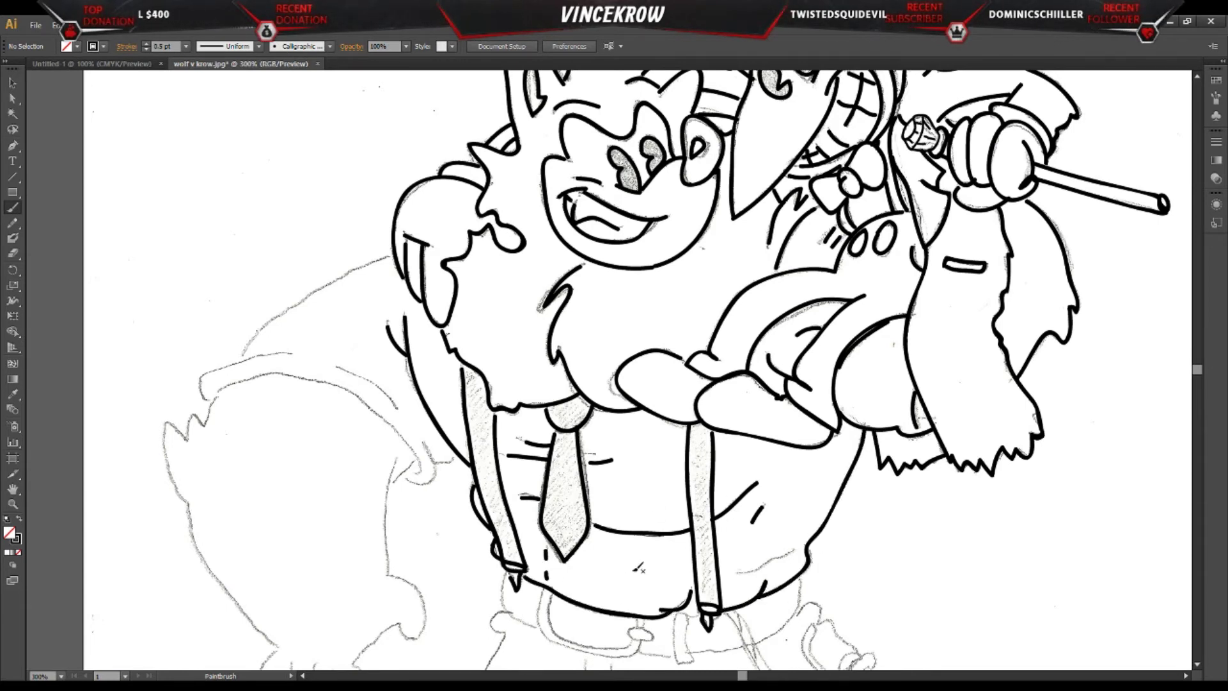
left_click_drag(792, 551, 734, 583)
Step: Ink the wolf's lowered sleeve from the shoulder to the rolled cuff, with the crease above the cuff
mouse_move(387, 257)
left_mouse_down()
mouse_move(324, 291)
mouse_move(240, 367)
left_mouse_up()
key("ctrl+z")
left_click_drag(744, 676, 736, 676)
scroll(767, 625, "down", 5)
mouse_move(703, 190)
left_mouse_down()
mouse_move(631, 217)
mouse_move(549, 284)
mouse_move(602, 293)
mouse_move(508, 312)
mouse_move(522, 335)
mouse_move(546, 314)
mouse_move(636, 312)
mouse_move(712, 364)
mouse_move(724, 408)
mouse_move(710, 412)
mouse_move(739, 405)
left_mouse_up()
key("ctrl+z")
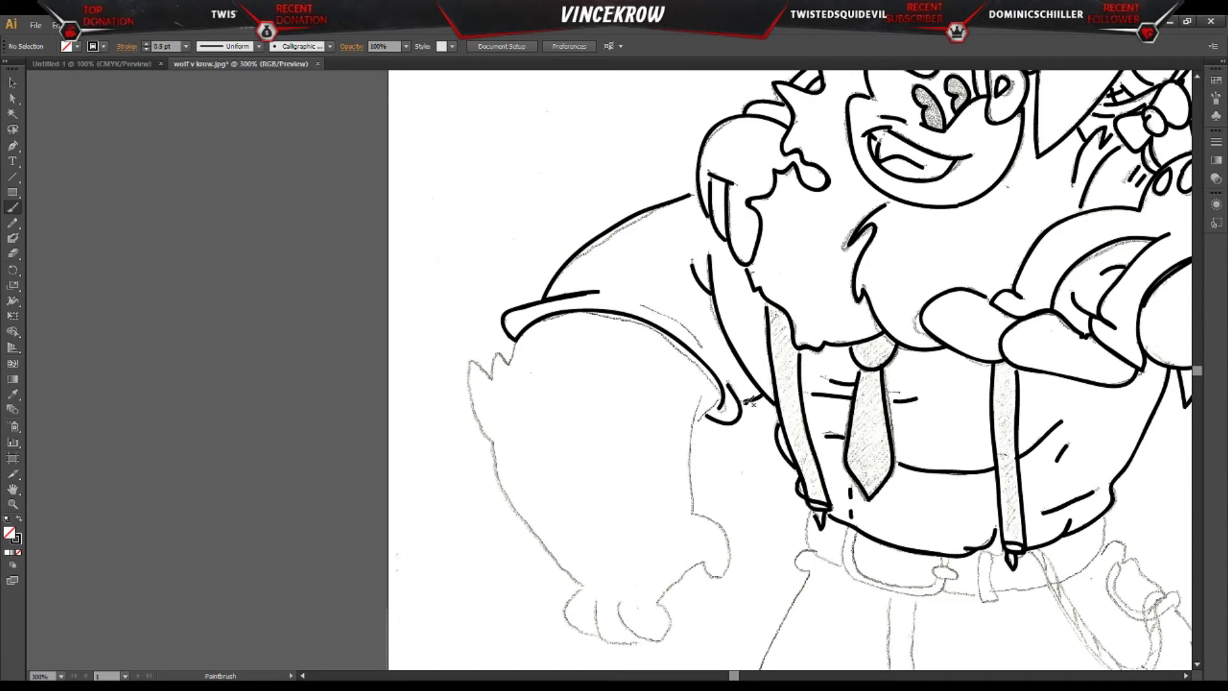
left_click_drag(641, 305, 701, 346)
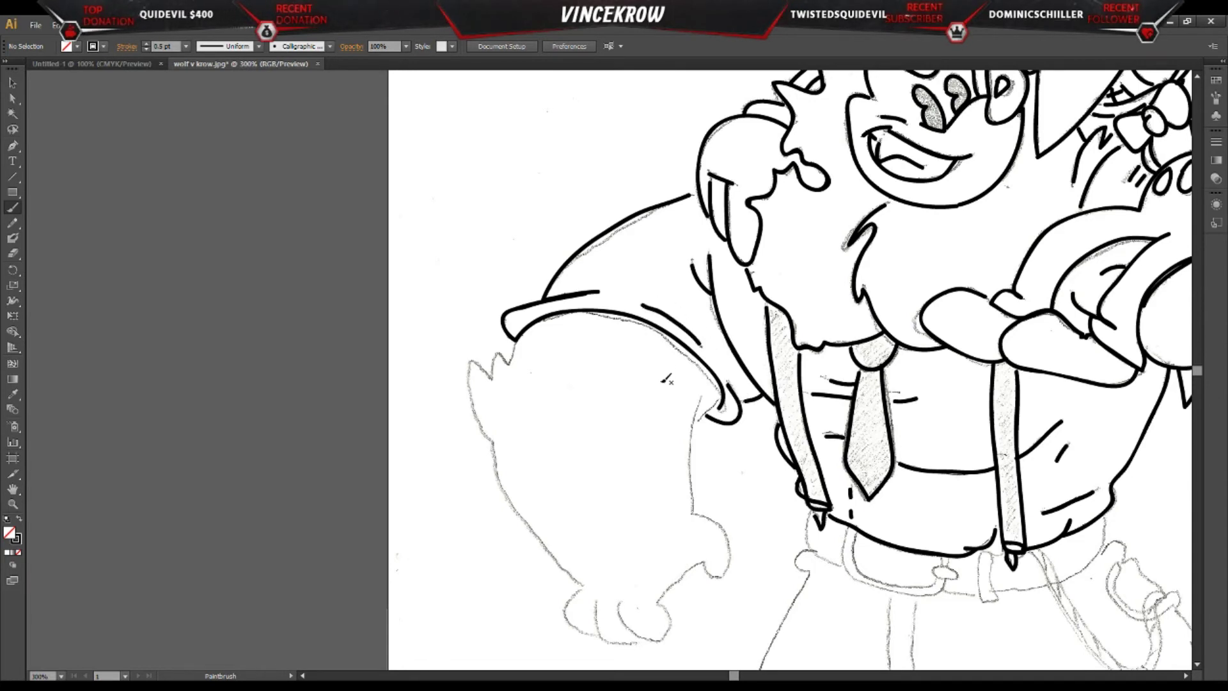
Step: Ink the wolf's furry forearm and hanging hand, from the jagged fur at the cuff around the fingers and thumb
mouse_move(521, 340)
left_mouse_down()
mouse_move(492, 380)
mouse_move(471, 364)
mouse_move(479, 412)
mouse_move(517, 504)
mouse_move(566, 559)
mouse_move(587, 628)
mouse_move(598, 612)
mouse_move(628, 640)
mouse_move(645, 630)
mouse_move(628, 595)
mouse_move(638, 627)
mouse_move(675, 625)
mouse_move(657, 601)
mouse_move(709, 558)
mouse_move(720, 519)
left_mouse_up()
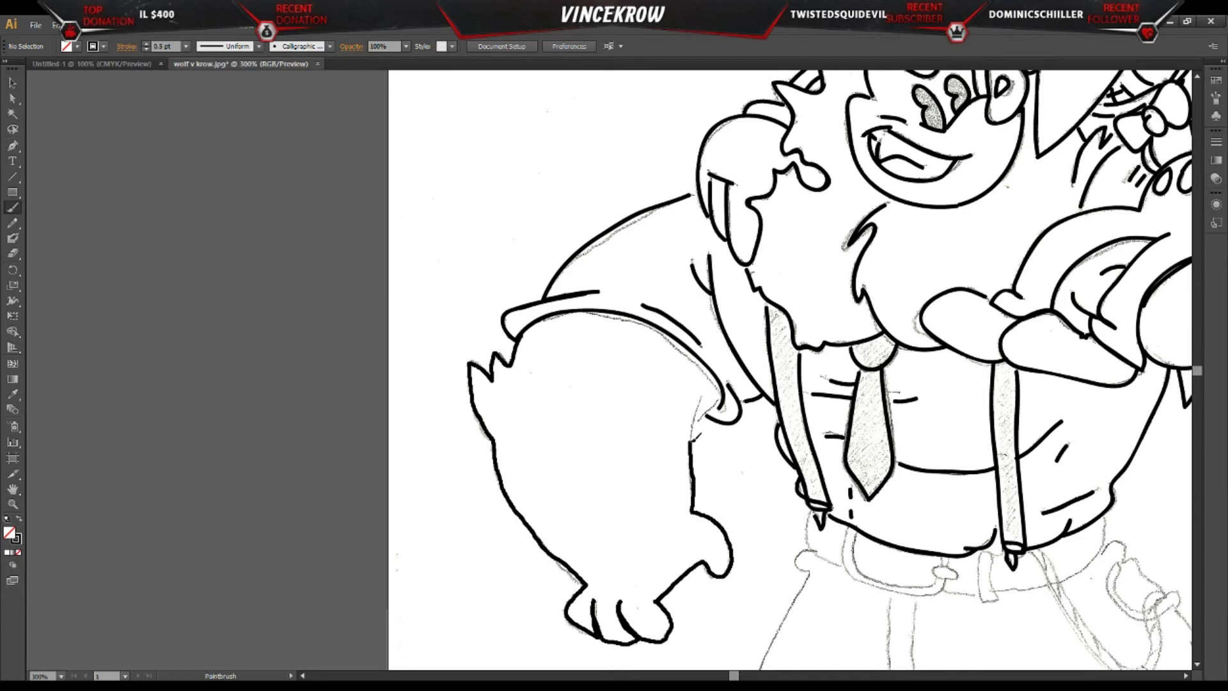
left_click_drag(699, 402, 691, 513)
left_click_drag(721, 402, 698, 419)
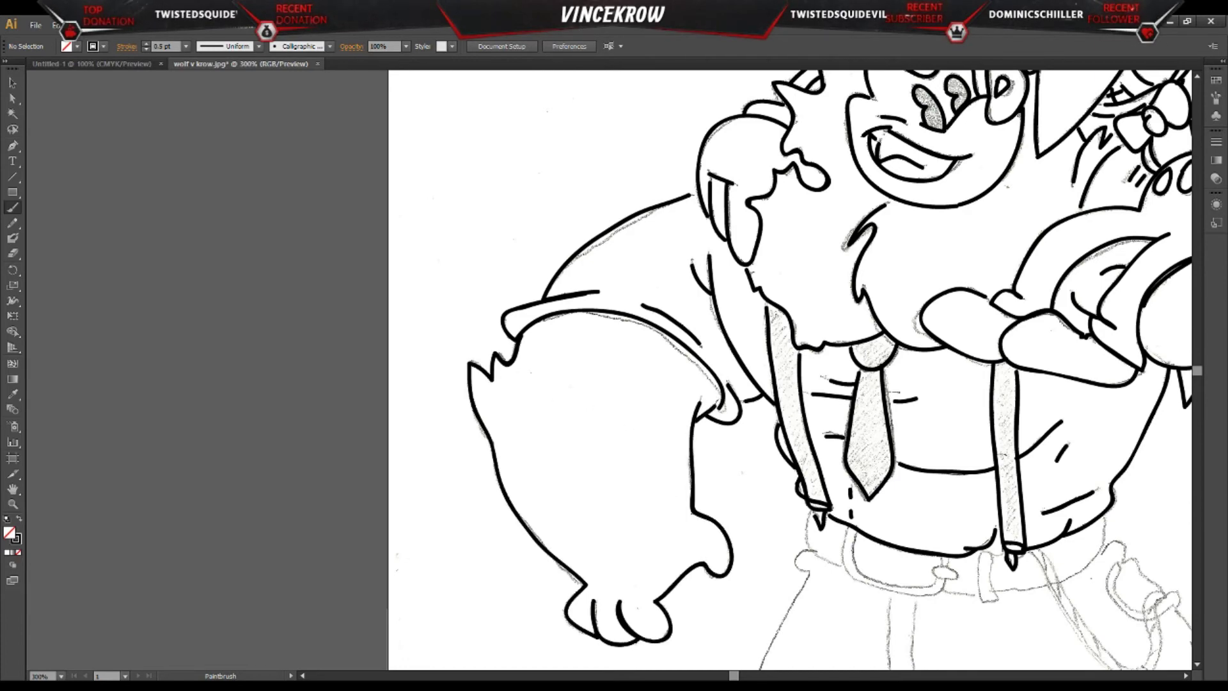
Step: Ink the wolf's belt with its buckle, prong and front belt loop
left_click_drag(733, 675, 745, 676)
scroll(792, 584, "up", 3)
scroll(796, 582, "down", 10)
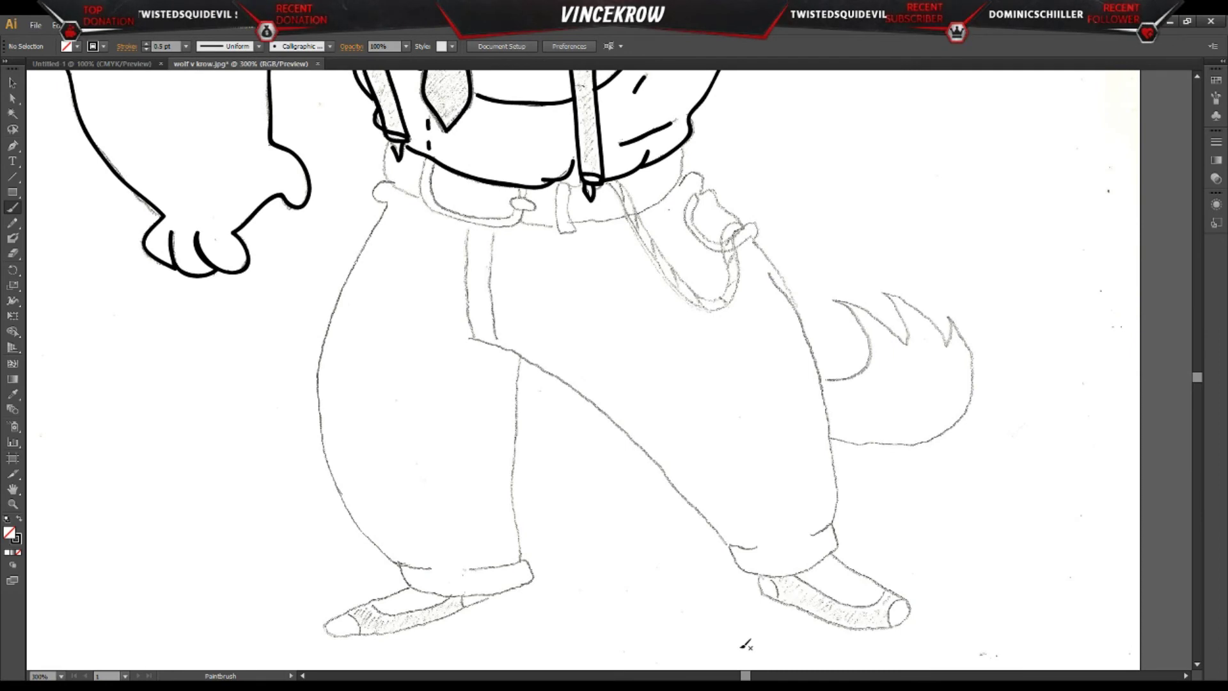
left_click_drag(408, 193, 421, 198)
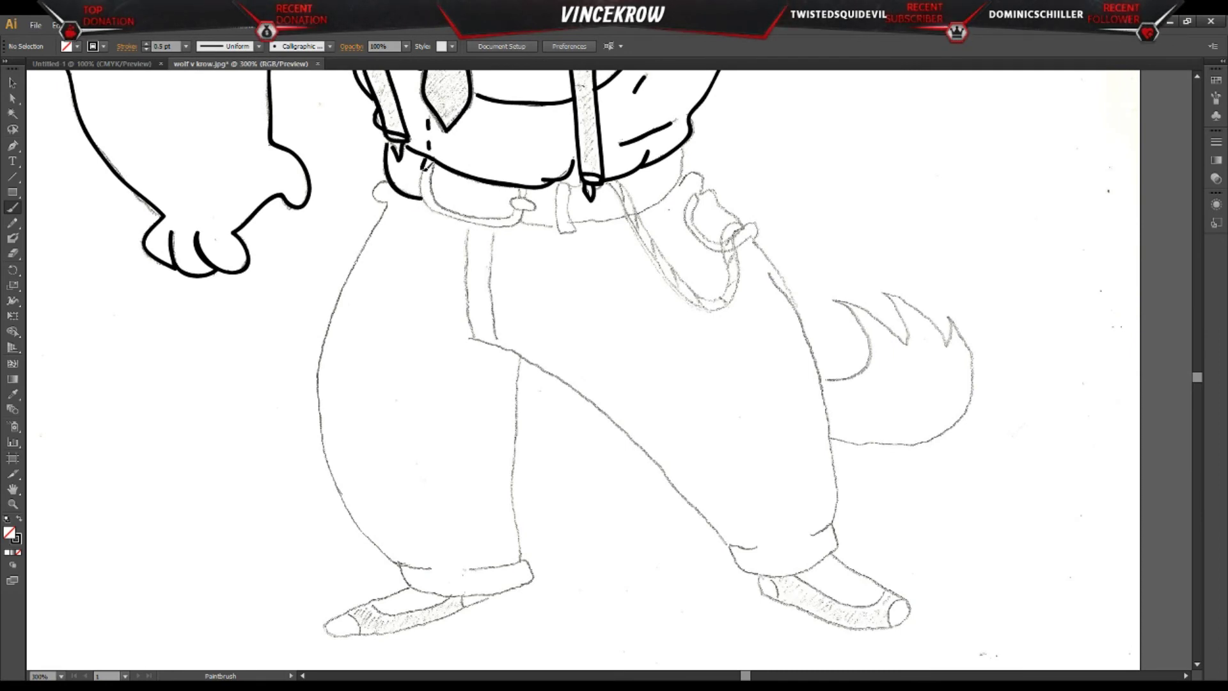
mouse_move(534, 211)
left_mouse_down()
mouse_move(529, 184)
mouse_move(520, 211)
left_mouse_up()
mouse_move(518, 188)
left_mouse_down()
mouse_move(441, 204)
mouse_move(517, 208)
left_mouse_up()
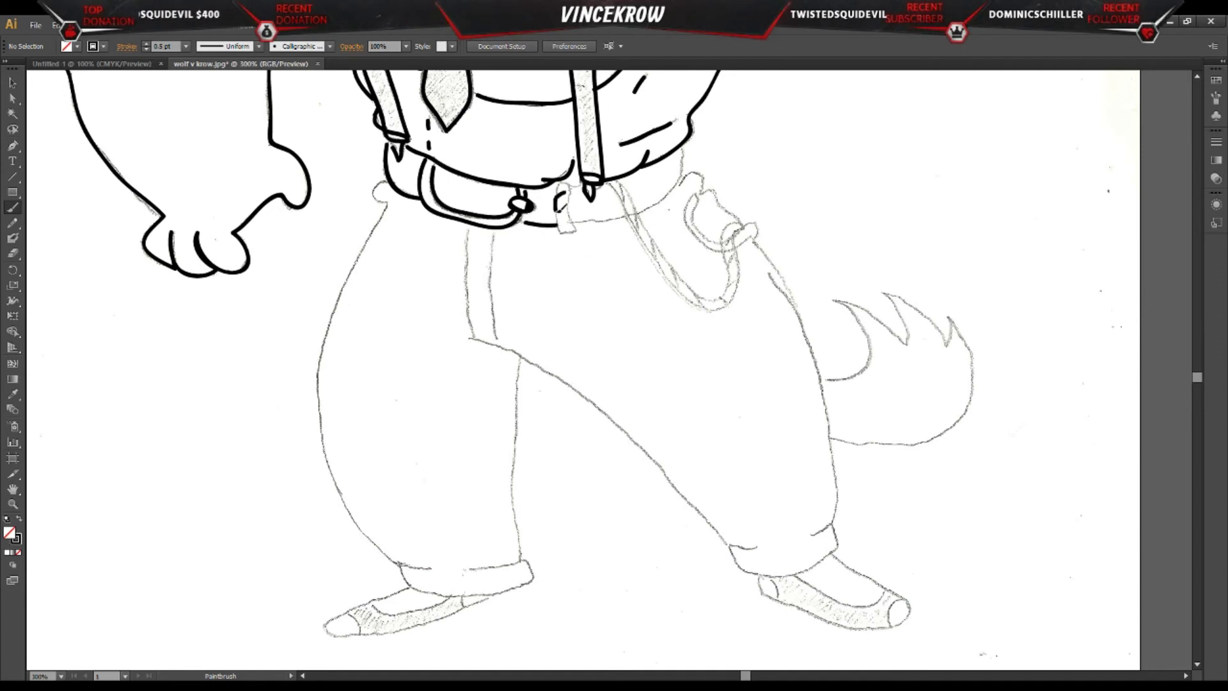
left_click_drag(573, 191, 565, 184)
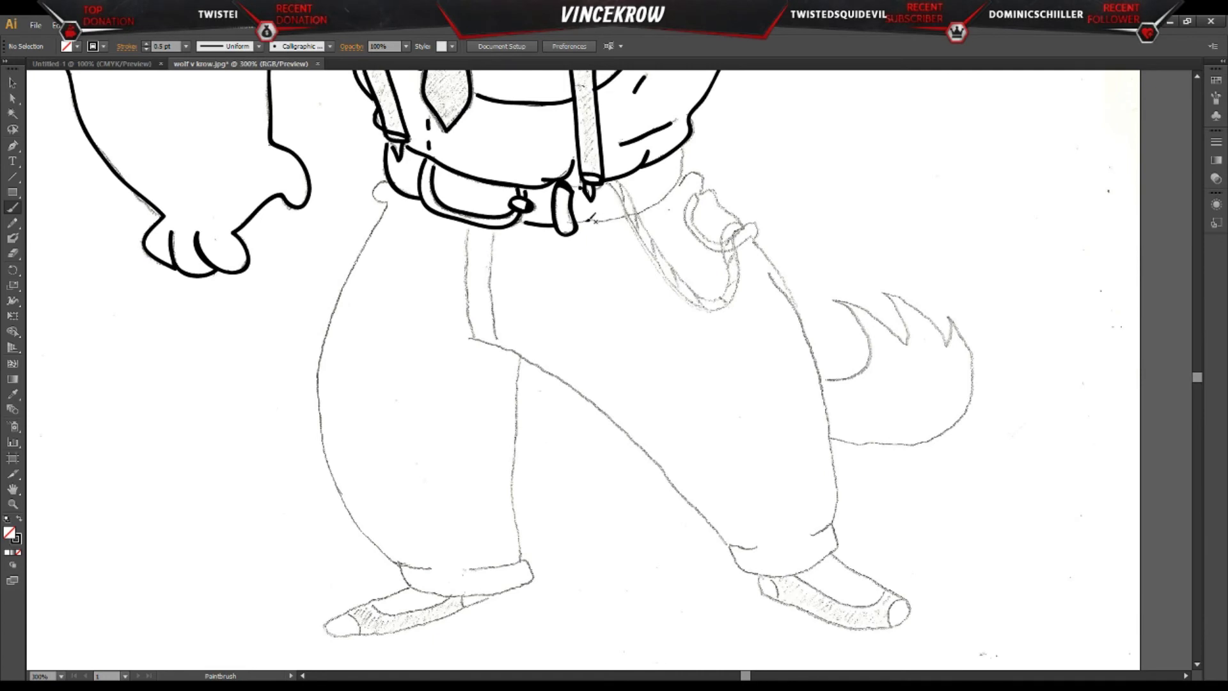
mouse_move(539, 298)
left_mouse_down()
mouse_move(429, 297)
mouse_move(790, 264)
left_mouse_up()
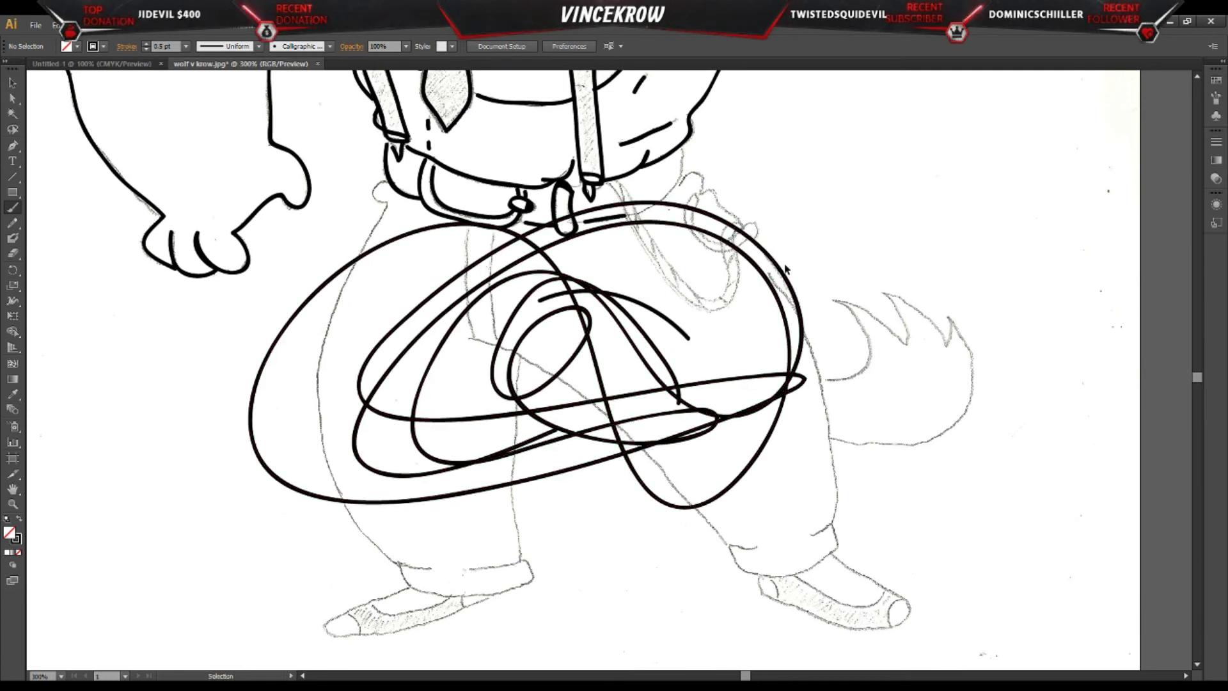
key("ctrl+z")
key("ctrl+z")
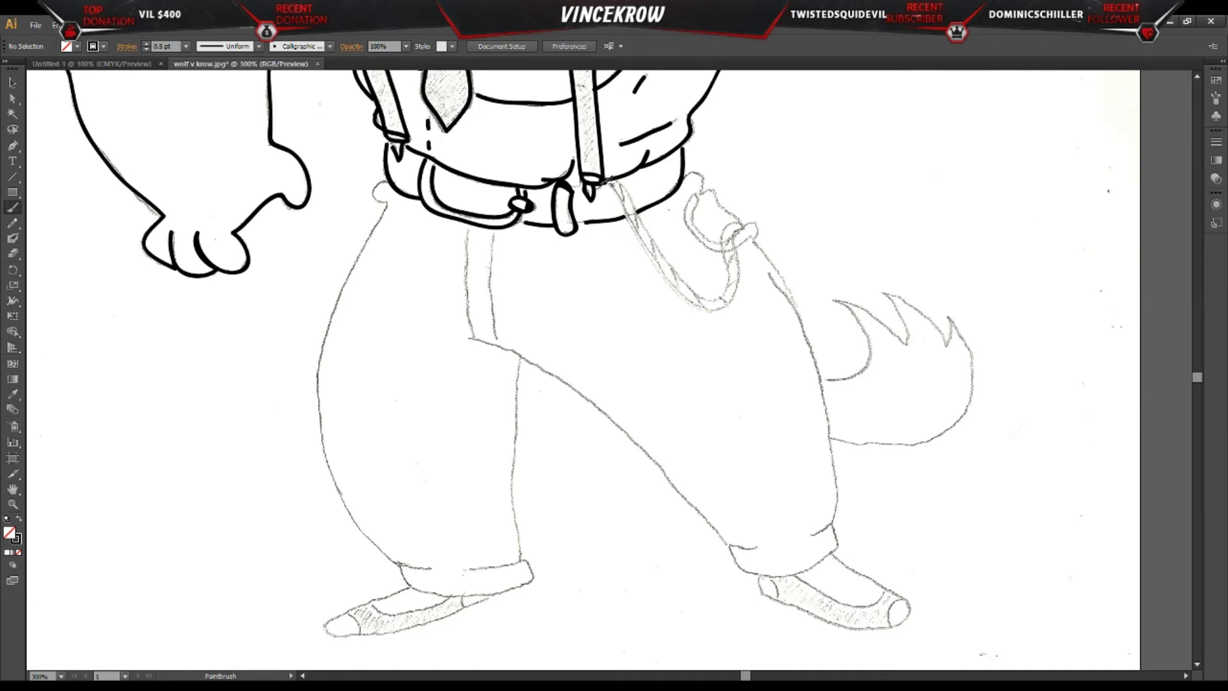
Step: Ink the double-lined chain hanging from the wolf's belt and the pocket opening it runs into
left_click_drag(636, 229, 698, 309)
left_click_drag(727, 235, 715, 294)
left_click_drag(609, 184, 704, 309)
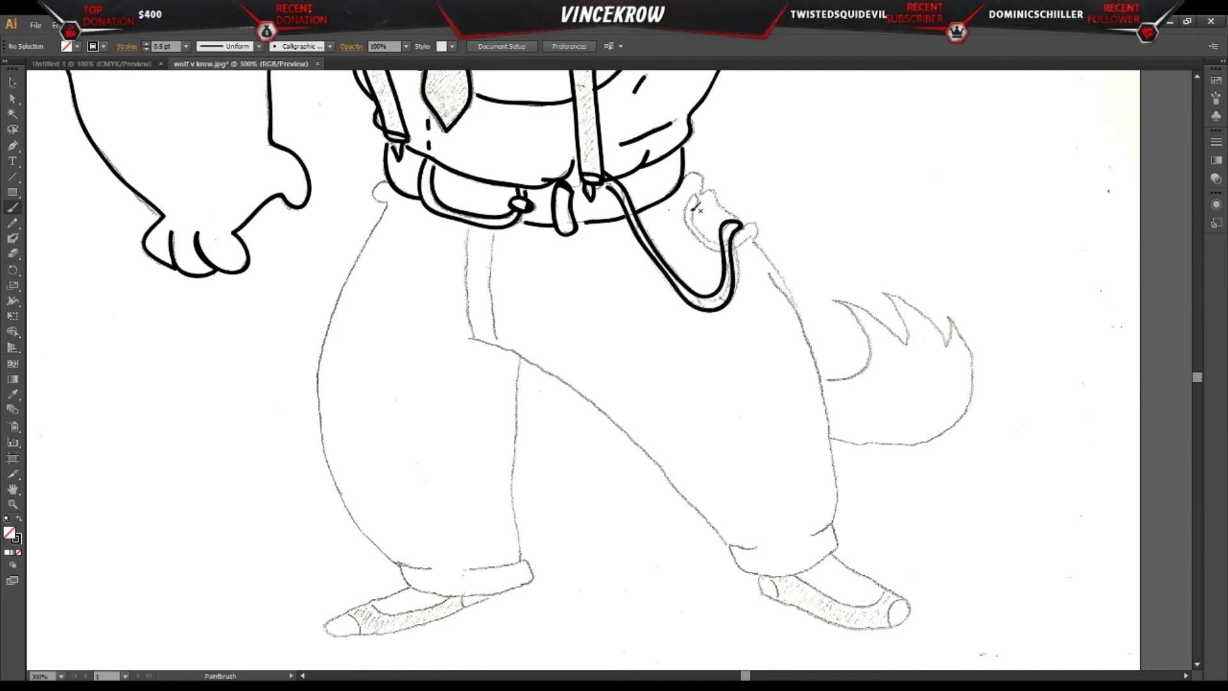
mouse_move(733, 211)
left_mouse_down()
mouse_move(696, 195)
mouse_move(687, 220)
mouse_move(725, 249)
left_mouse_up()
mouse_move(699, 195)
left_mouse_down()
mouse_move(694, 220)
mouse_move(722, 241)
left_mouse_up()
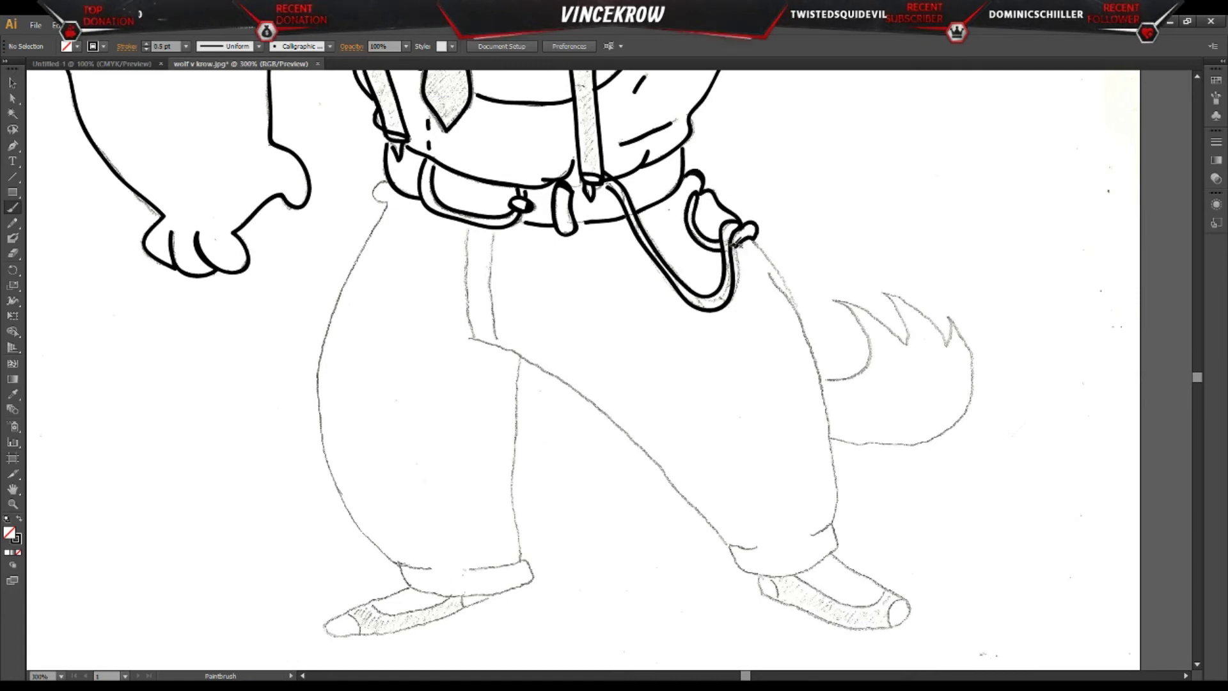
Step: Ink the wolf's trouser leg beneath the hanging hand, with its rolled cuff, and the fly line
scroll(557, 274, "down", 2)
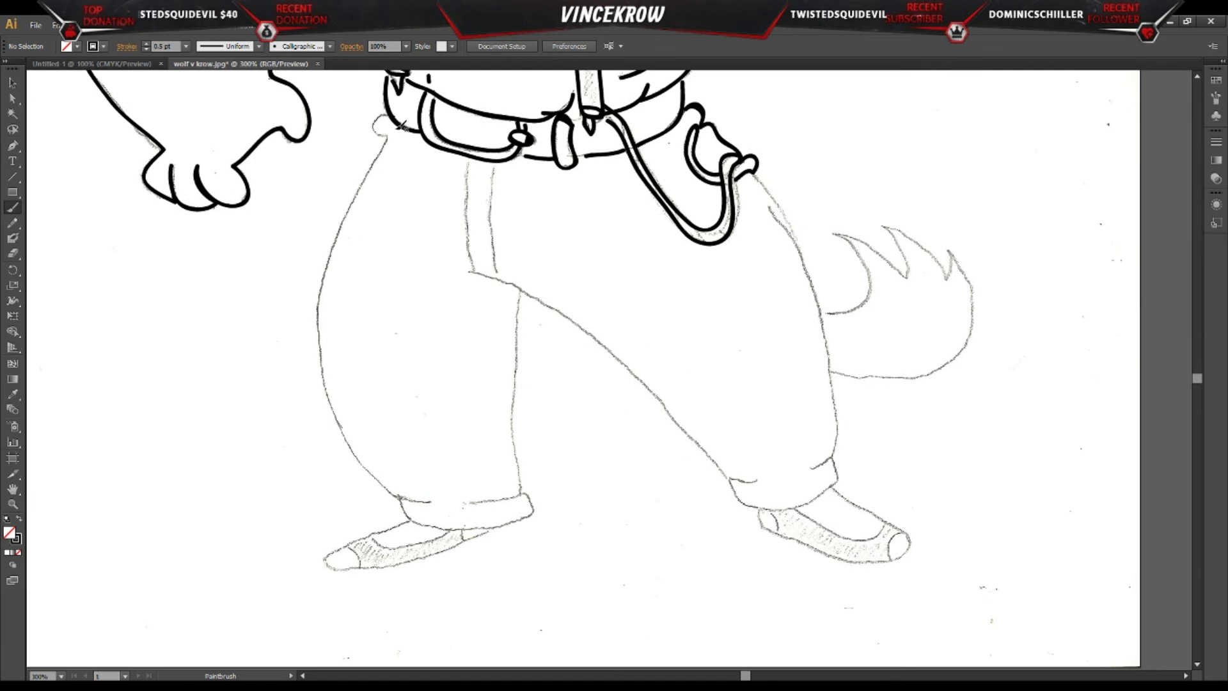
scroll(413, 172, "up", 3)
mouse_move(384, 237)
left_mouse_down()
mouse_move(328, 379)
mouse_move(320, 434)
mouse_move(338, 502)
mouse_move(369, 561)
mouse_move(434, 594)
mouse_move(405, 588)
mouse_move(412, 613)
mouse_move(459, 624)
mouse_move(528, 614)
mouse_move(474, 599)
left_mouse_up()
mouse_move(475, 371)
left_mouse_down()
mouse_move(516, 381)
mouse_move(608, 440)
mouse_move(682, 511)
mouse_move(729, 574)
left_mouse_up()
key("ctrl+z")
left_click_drag(520, 388, 521, 592)
left_click_drag(467, 256, 471, 368)
Step: Ink the wolf's other trouser leg, from the crotch to the rolled cuff and up the outer side to the pocket
mouse_move(493, 268)
left_mouse_down()
mouse_move(498, 364)
mouse_move(619, 443)
mouse_move(754, 578)
left_mouse_up()
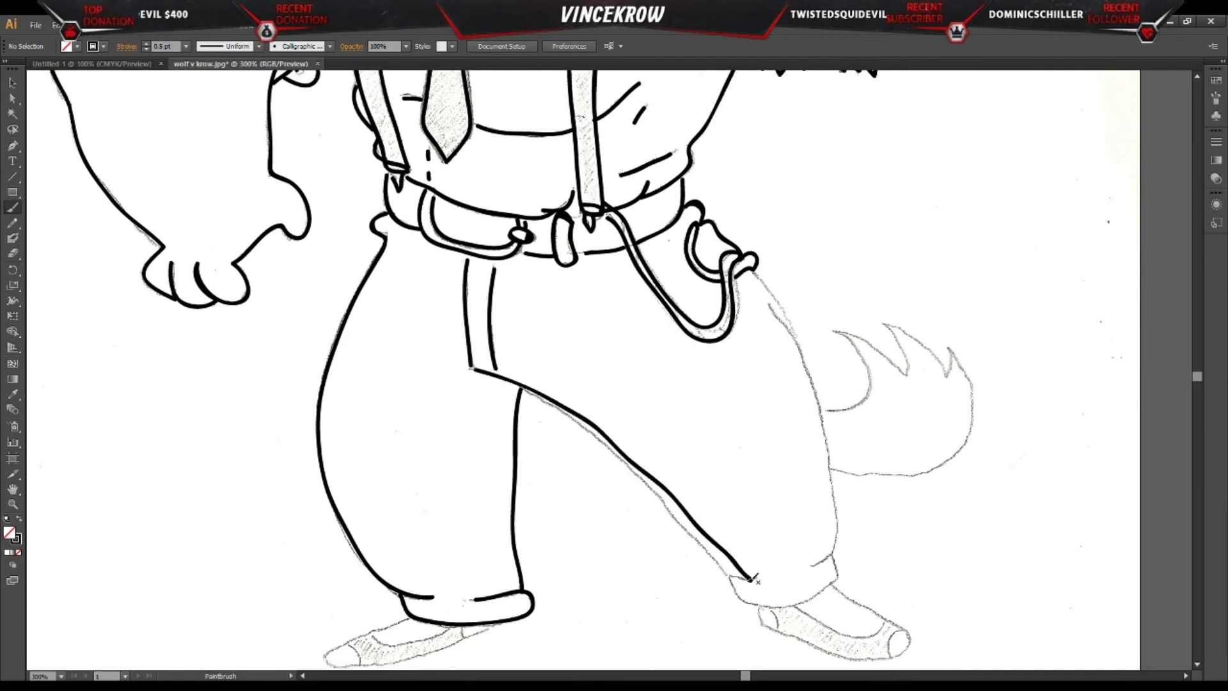
scroll(761, 581, "down", 3)
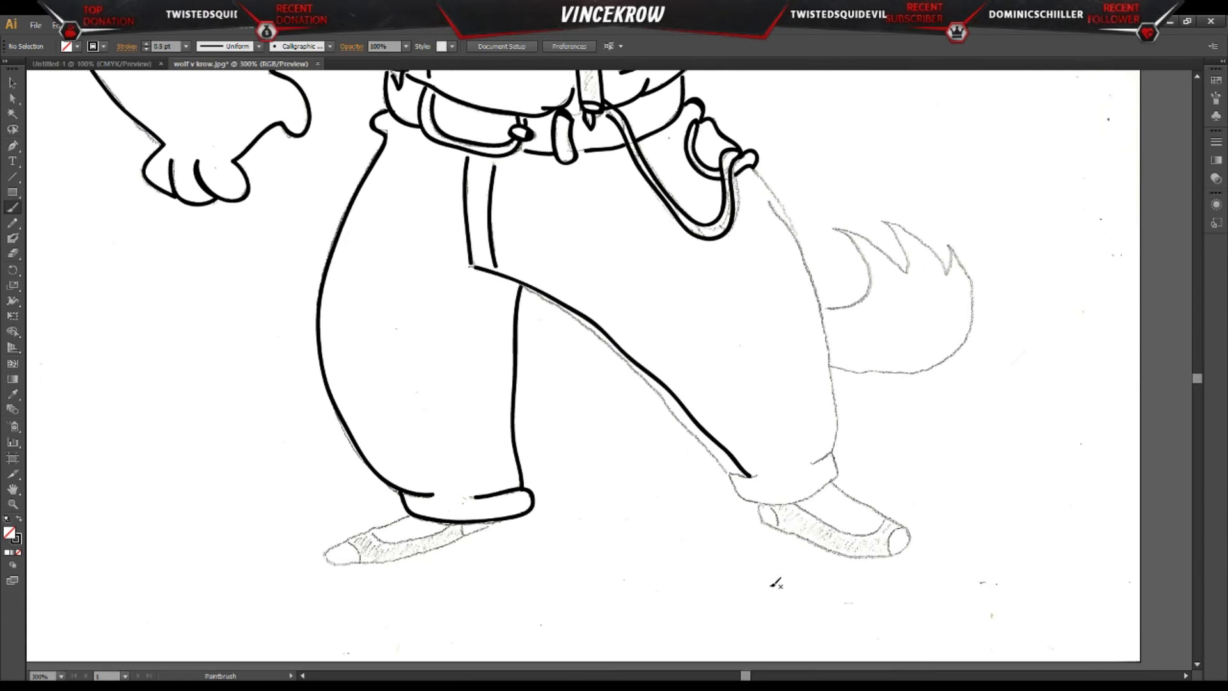
left_click_drag(748, 475, 756, 494)
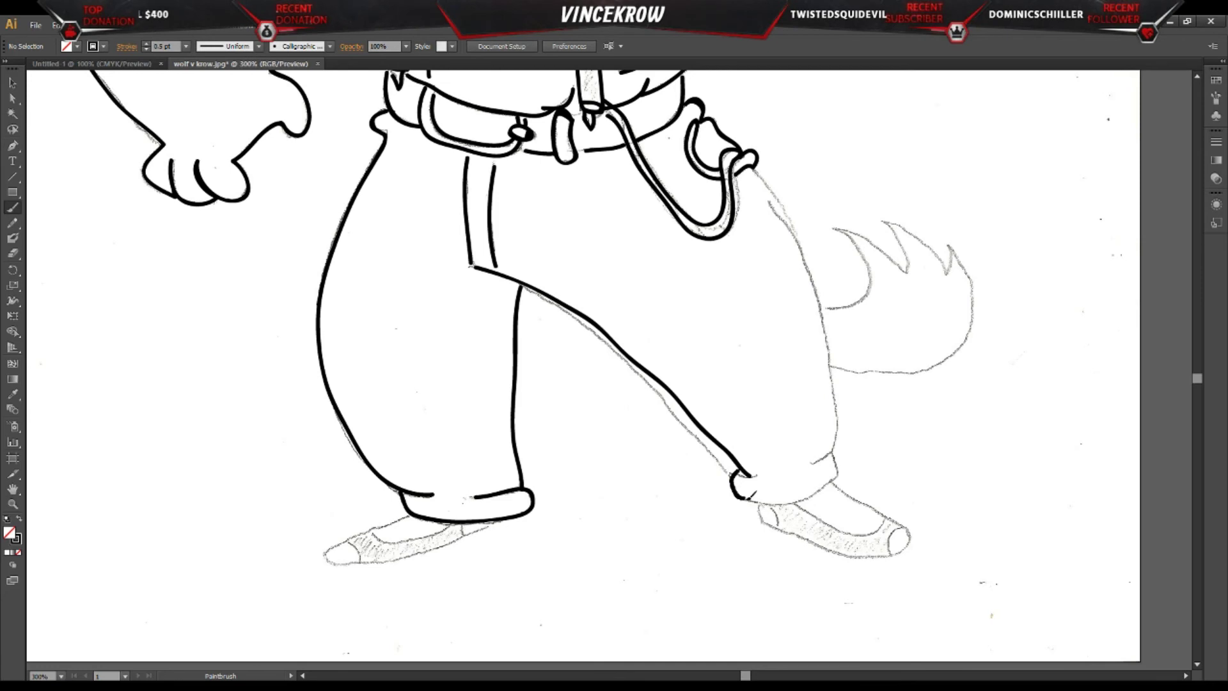
left_click_drag(840, 472, 812, 459)
mouse_move(775, 197)
left_mouse_down()
mouse_move(819, 304)
mouse_move(834, 456)
left_mouse_up()
Step: Ink both of the wolf's shoes with their toe and heel caps, plus the jagged tail behind the trouser leg
mouse_move(785, 529)
left_mouse_down()
mouse_move(886, 556)
mouse_move(913, 536)
mouse_move(906, 519)
mouse_move(834, 485)
left_mouse_up()
mouse_move(785, 512)
left_mouse_down()
mouse_move(826, 520)
mouse_move(864, 529)
mouse_move(894, 515)
mouse_move(912, 527)
mouse_move(892, 551)
left_mouse_up()
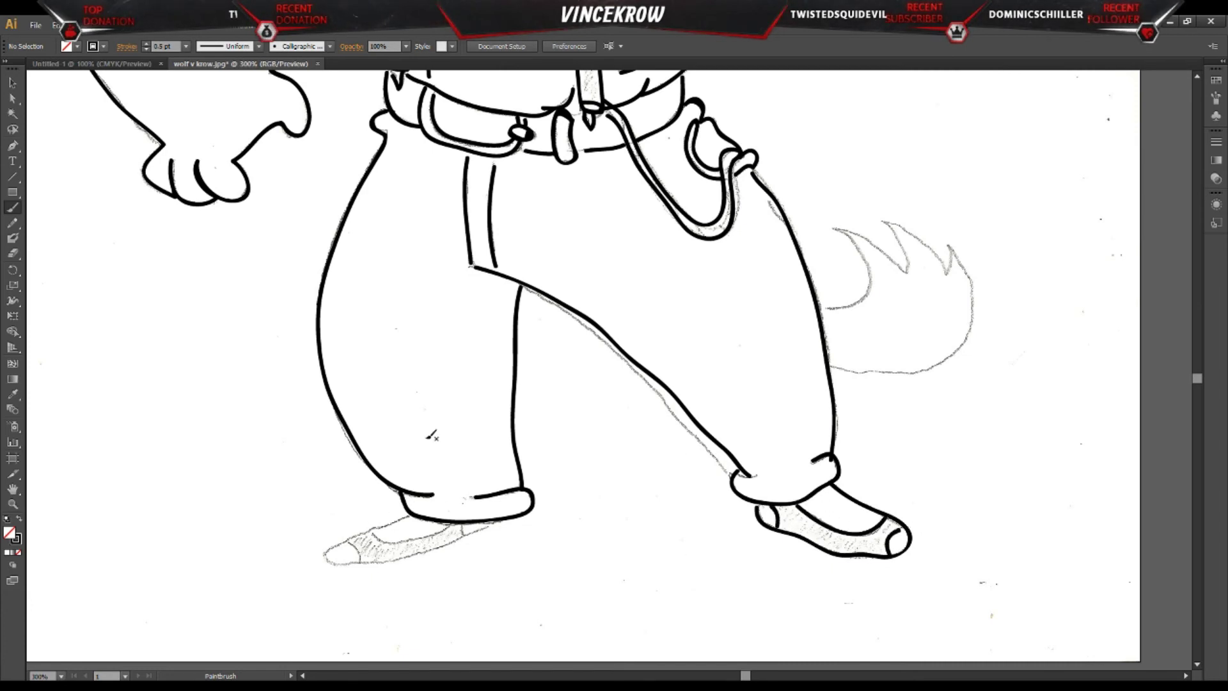
mouse_move(407, 516)
left_mouse_down()
mouse_move(346, 537)
mouse_move(336, 562)
mouse_move(486, 523)
left_mouse_up()
mouse_move(372, 532)
left_mouse_down()
mouse_move(412, 535)
mouse_move(460, 521)
mouse_move(359, 563)
left_mouse_up()
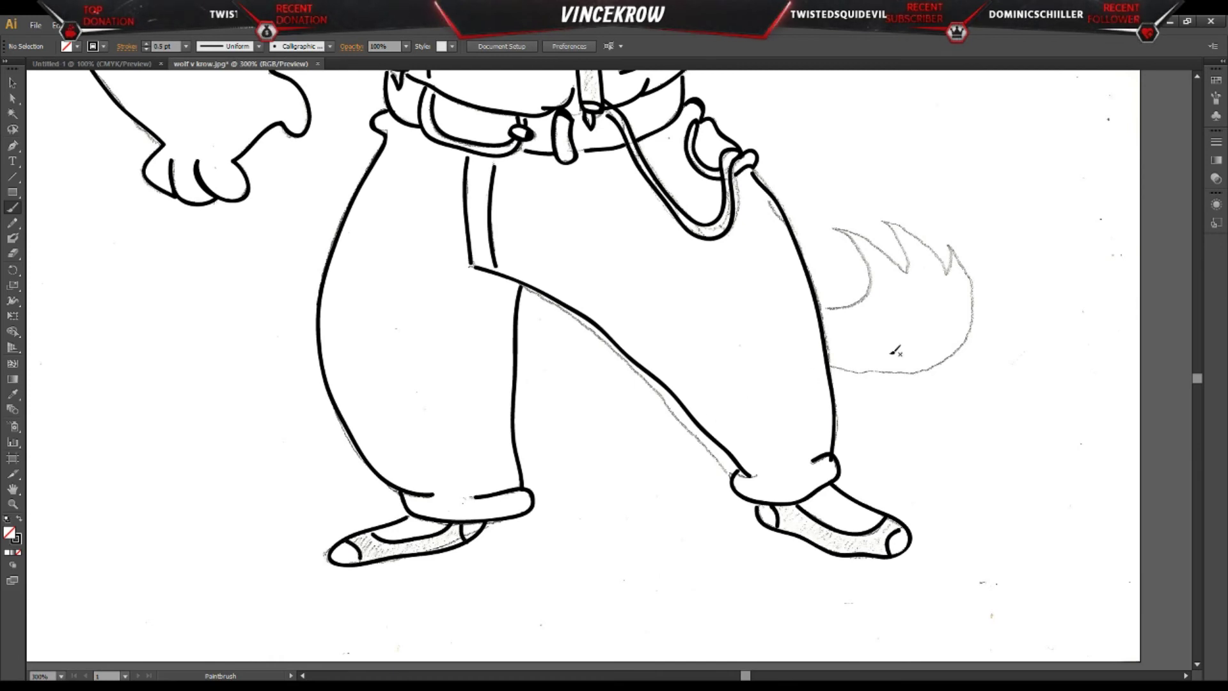
mouse_move(823, 308)
left_mouse_down()
mouse_move(870, 272)
mouse_move(959, 245)
mouse_move(940, 361)
mouse_move(825, 364)
left_mouse_up()
Step: Remove the scanned pencil sketch from view so that only the inked line art shows
key("z")
key("ctrl+minus")
key("ctrl+minus")
scroll(535, 542, "up", 5)
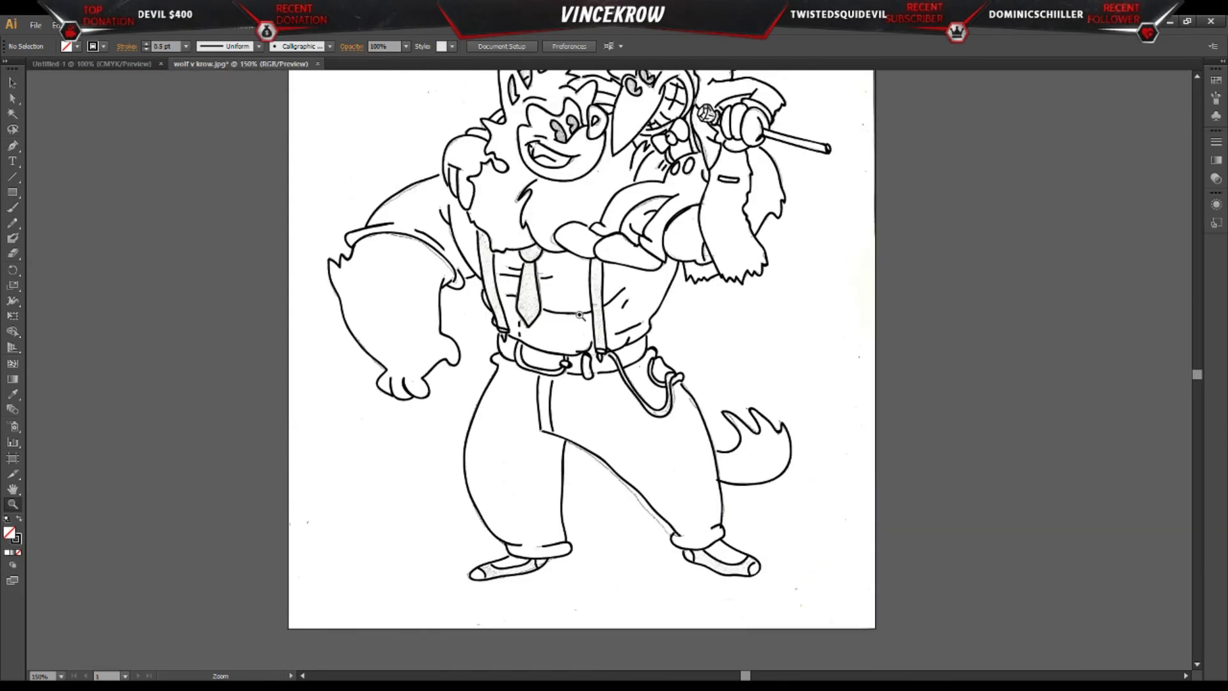
left_click(889, 65)
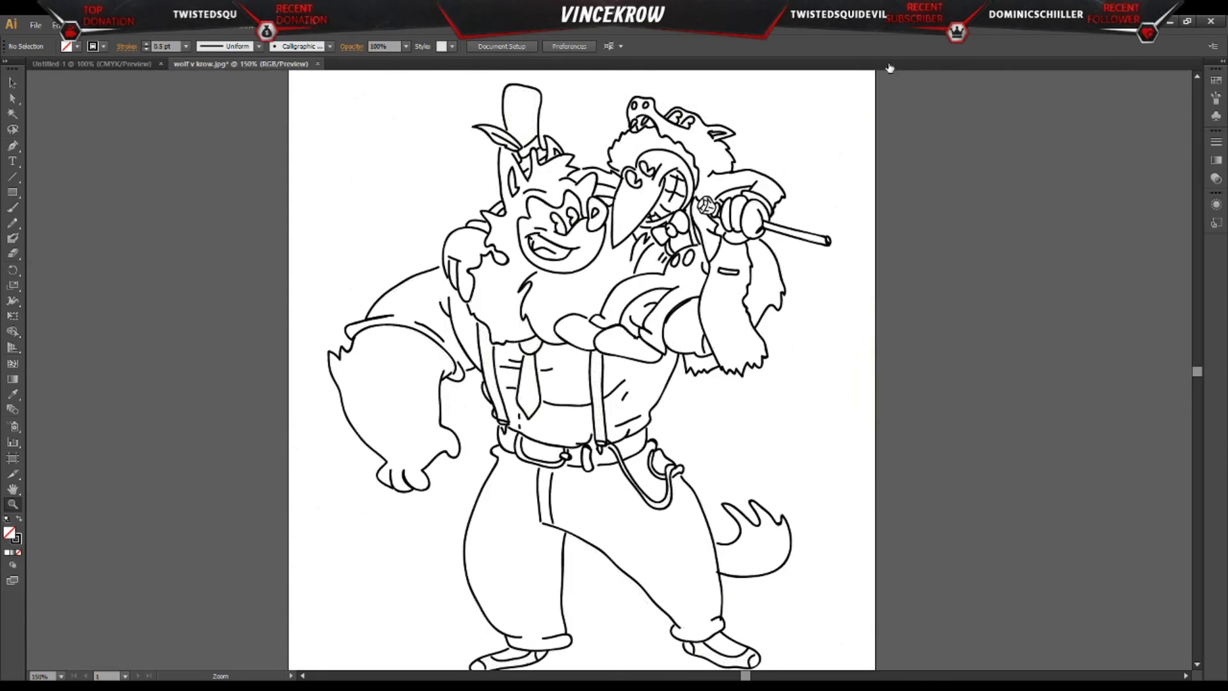
scroll(659, 349, "down", 3)
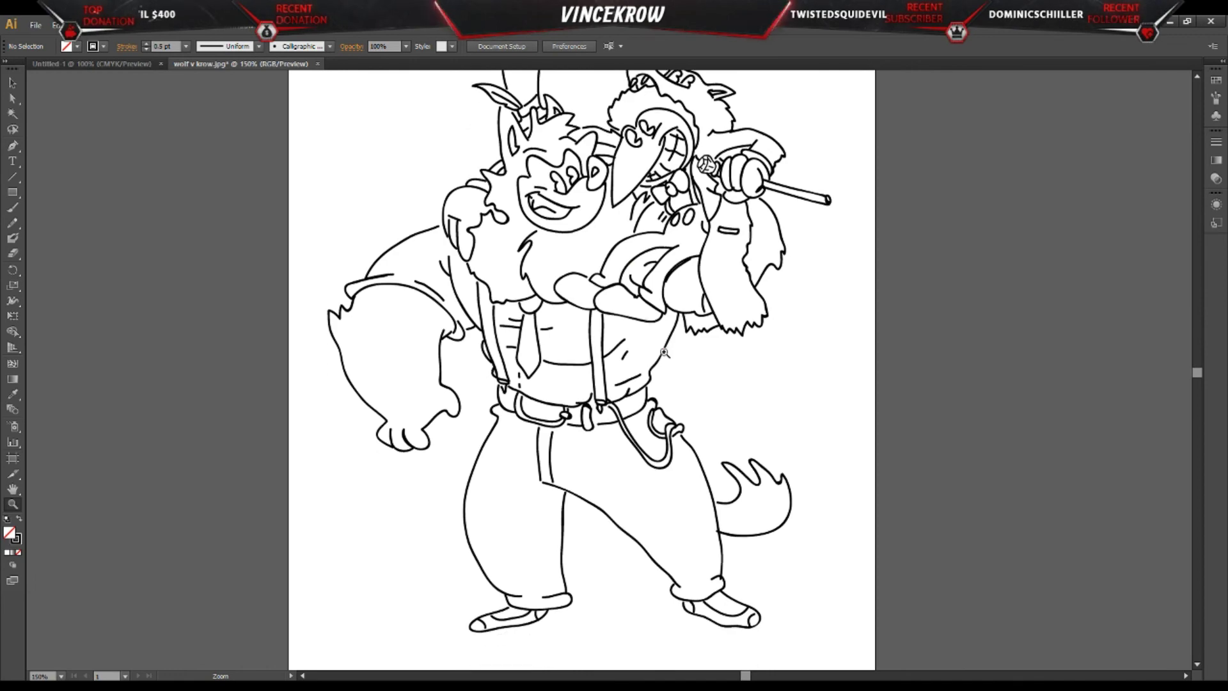
Step: Examine the inked outlines of the shoe beneath the outstretched trouser leg up close
left_click(773, 574)
left_click(576, 362)
left_click(577, 362)
left_click(576, 362)
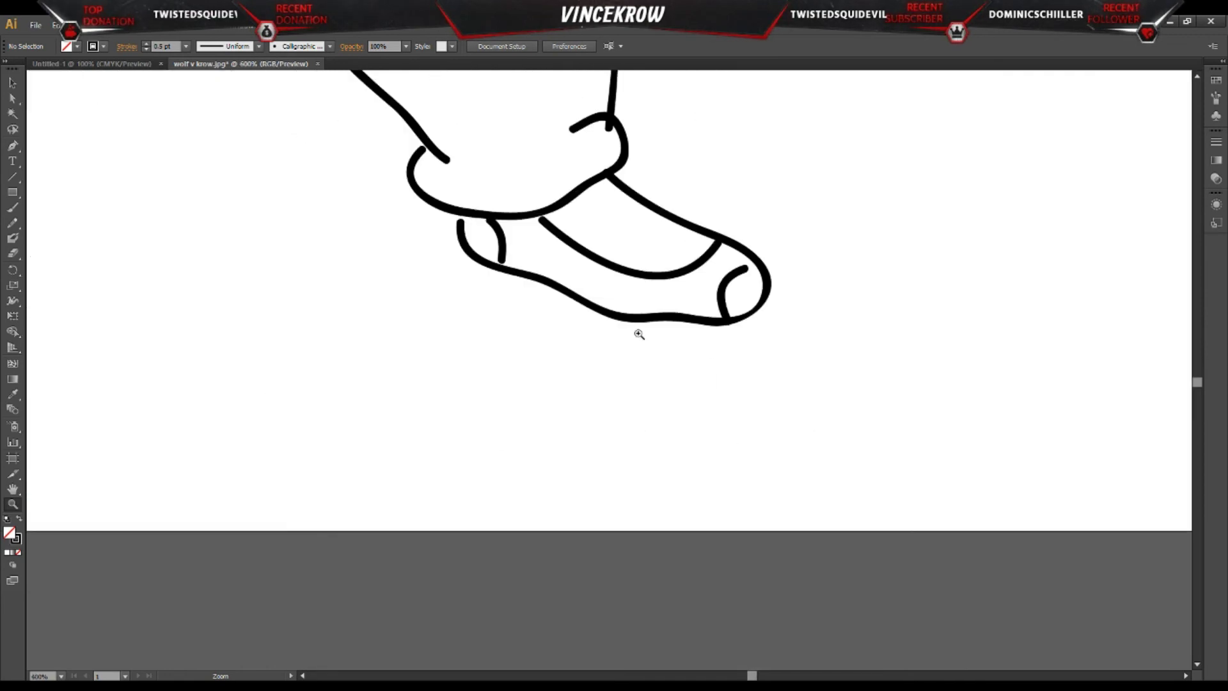
left_click(548, 340)
scroll(704, 323, "up", 1)
left_click(740, 314)
left_click(13, 253)
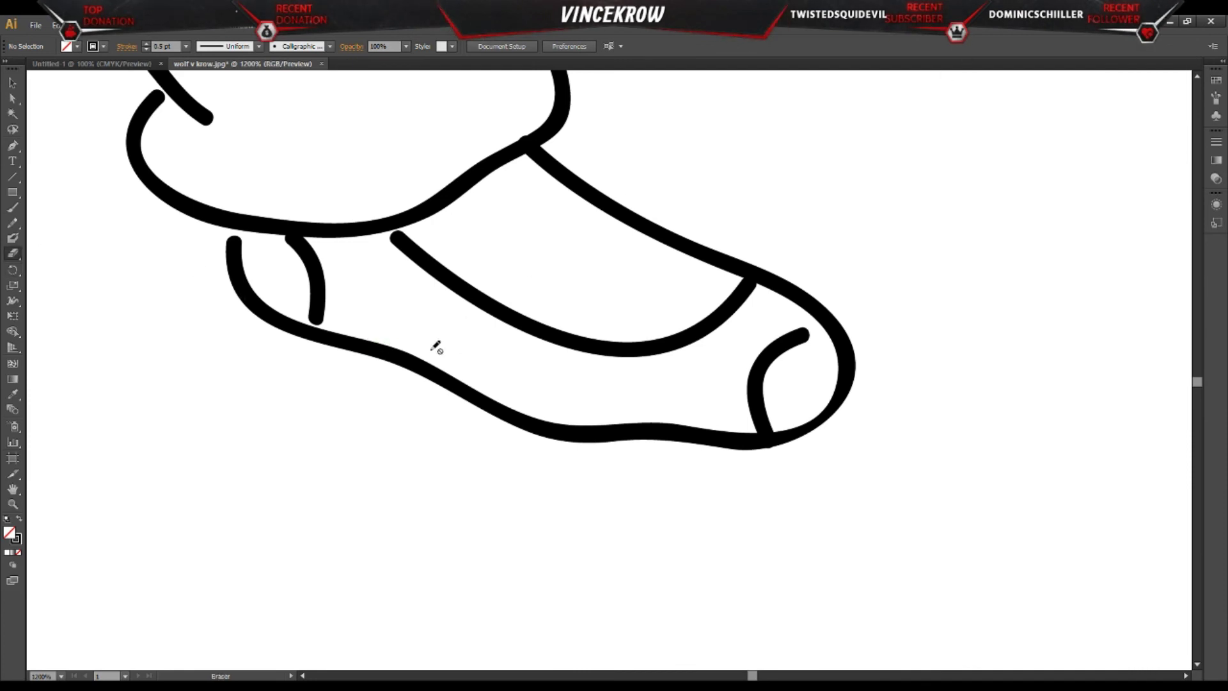
key("z")
key("ctrl+minus")
key("ctrl+minus")
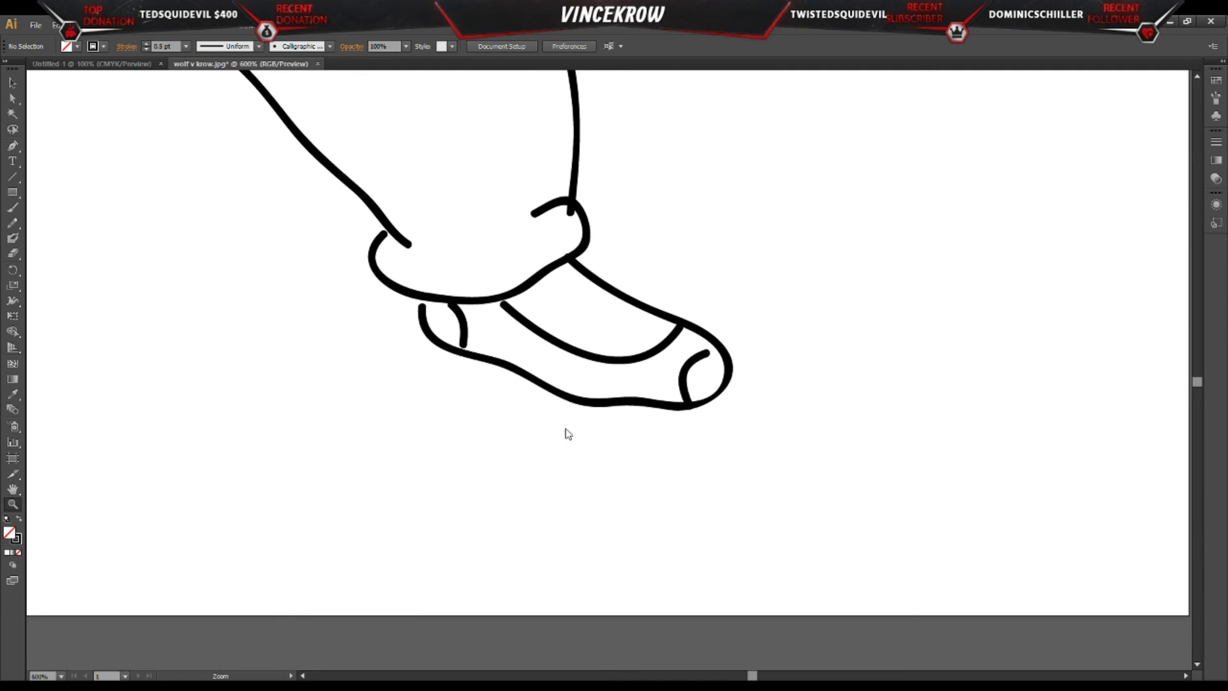
key("ctrl+minus")
key("ctrl+minus")
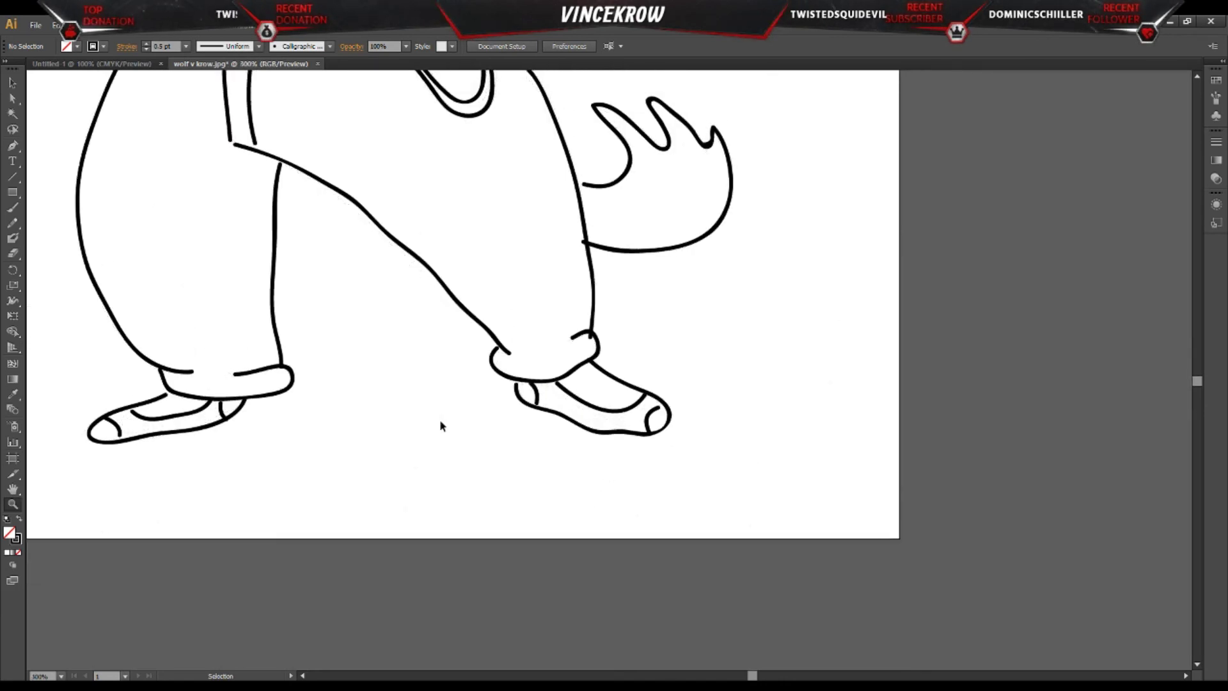
Step: Undo the removal of the scanned sketch and the strokes of the tail and both shoes
key("ctrl+z")
key("ctrl+z")
key("ctrl+z")
key("ctrl+z")
key("ctrl+z")
key("ctrl+z")
key("ctrl+z")
key("ctrl+z")
left_click(190, 442)
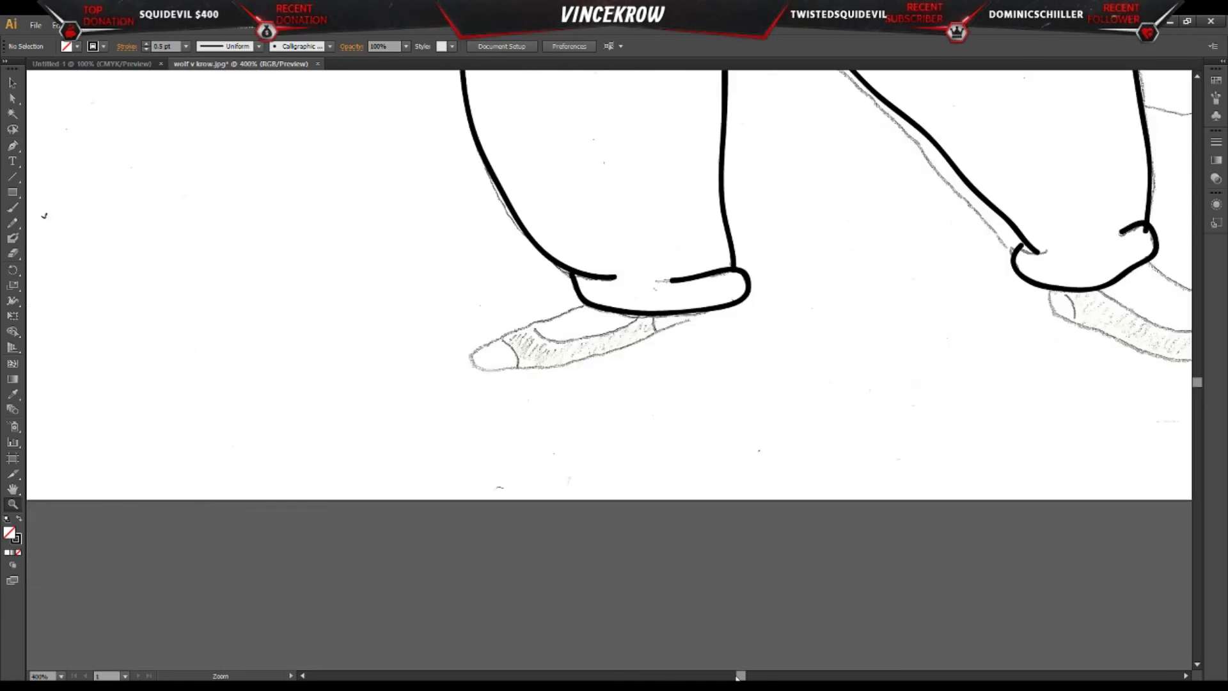
left_click_drag(868, 426, 557, 446)
key("b")
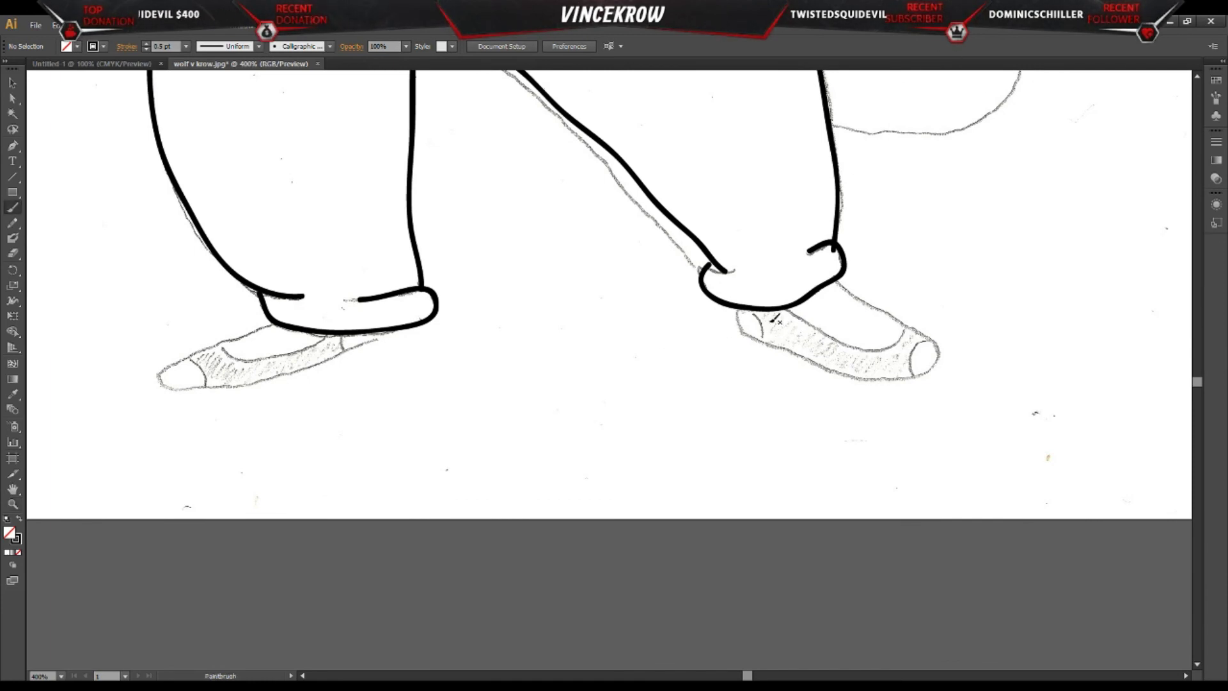
left_click(12, 253)
mouse_move(323, 333)
left_mouse_down()
mouse_move(416, 301)
mouse_move(427, 277)
left_mouse_up()
key("ctrl+z")
key("ctrl+z")
Step: Ink the shoe beneath the outstretched trouser leg, including its sole, opening, and toe and heel caps
left_click(14, 207)
mouse_move(742, 311)
left_mouse_down()
mouse_move(771, 345)
mouse_move(905, 374)
left_mouse_up()
key("ctrl+z")
mouse_move(835, 280)
left_mouse_down()
mouse_move(931, 366)
mouse_move(809, 366)
mouse_move(743, 317)
mouse_move(886, 349)
mouse_move(905, 332)
mouse_move(907, 374)
left_mouse_up()
left_click_drag(753, 306, 766, 340)
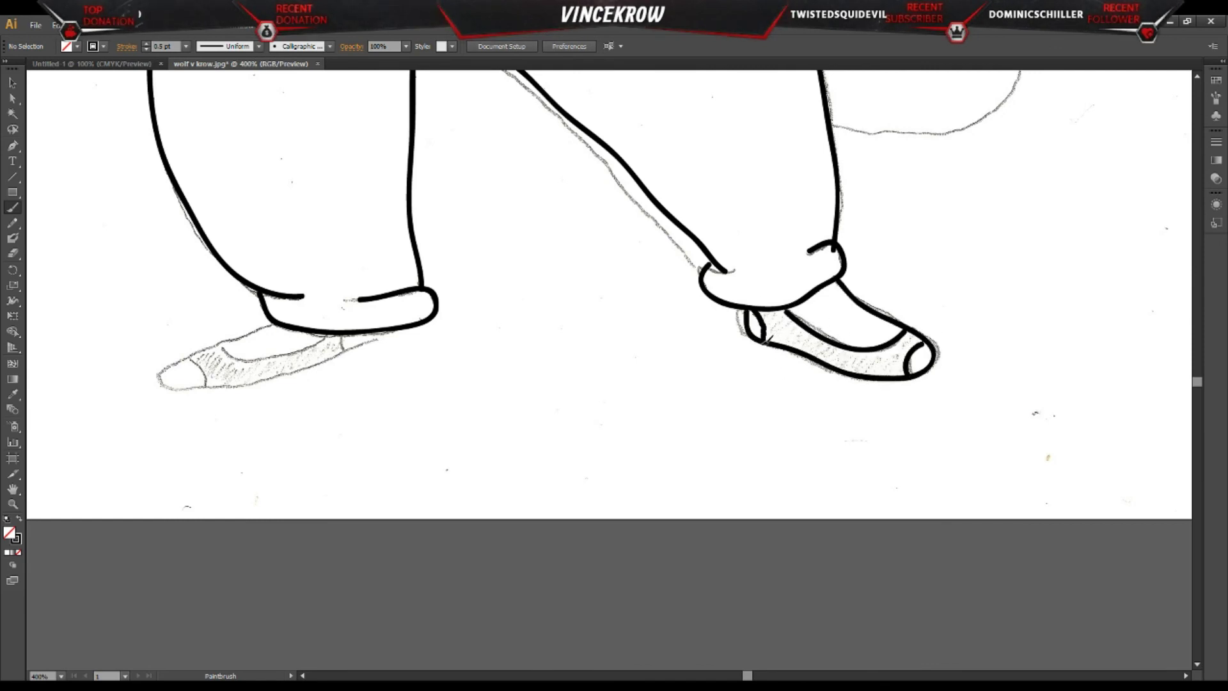
Step: Ink the wolf's other shoe under the straight trouser leg, with its opening and toe and heel caps
mouse_move(265, 319)
left_mouse_down()
mouse_move(214, 407)
mouse_move(382, 353)
mouse_move(386, 332)
left_mouse_up()
mouse_move(301, 368)
left_mouse_down()
mouse_move(256, 358)
mouse_move(323, 334)
left_mouse_up()
left_click_drag(213, 378, 234, 405)
Step: Ink the wolf's tail behind the trouser leg, with its jagged fur tips and rounded underside
left_click(14, 504)
key("ctrl+minus")
key("ctrl+minus")
scroll(592, 384, "up", 5)
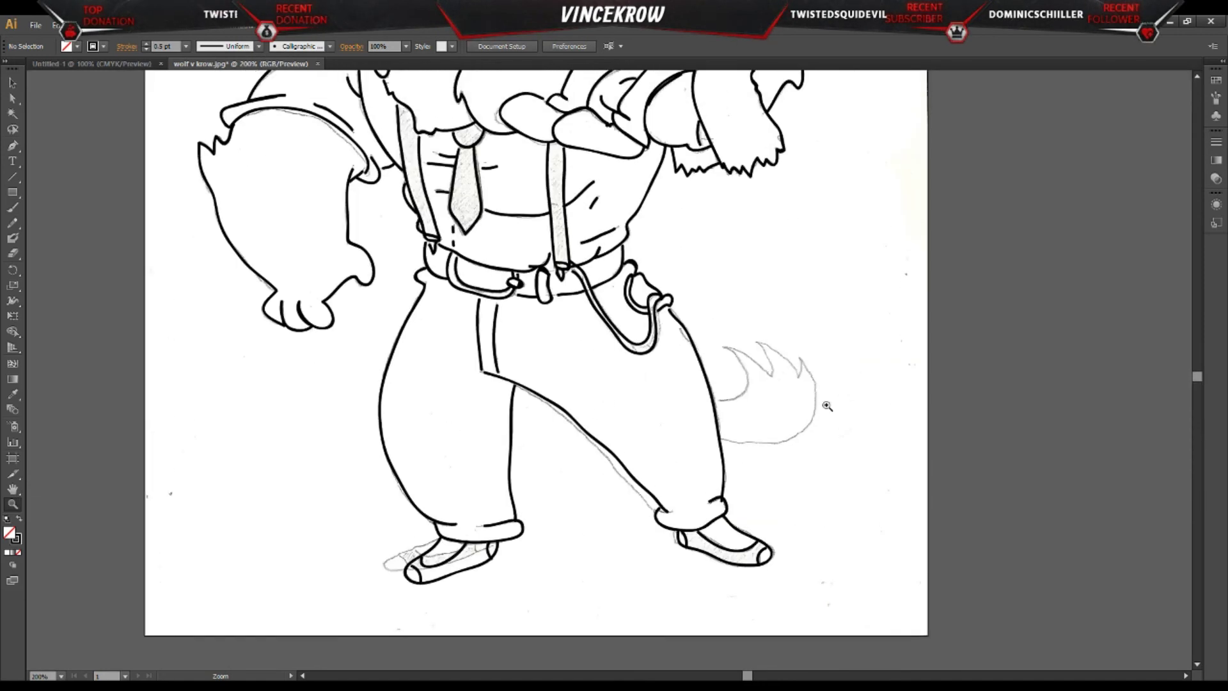
left_click(826, 404)
left_click(563, 391)
left_click(575, 390)
scroll(498, 428, "up", 1)
scroll(481, 441, "up", 1)
key("b")
mouse_move(412, 329)
left_mouse_down()
mouse_move(508, 293)
mouse_move(549, 213)
mouse_move(656, 233)
mouse_move(722, 318)
mouse_move(537, 460)
mouse_move(419, 441)
left_mouse_up()
key("z")
key("ctrl+minus")
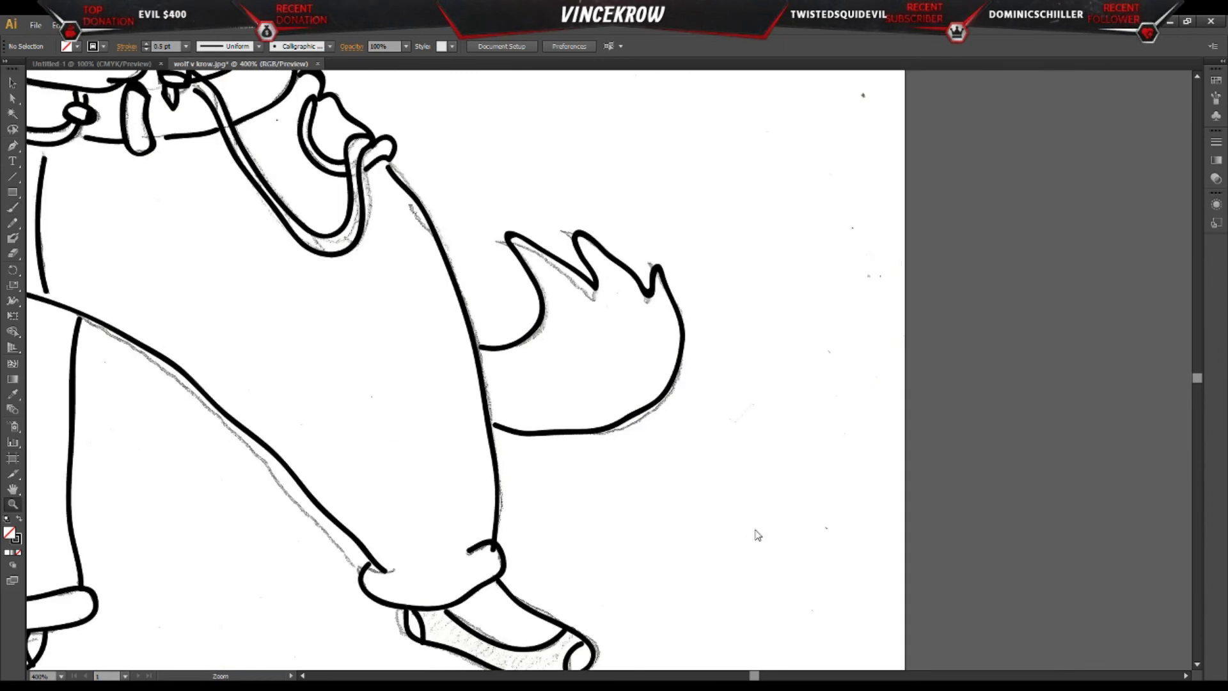
key("ctrl+minus")
key("ctrl+minus")
key("ctrl+minus")
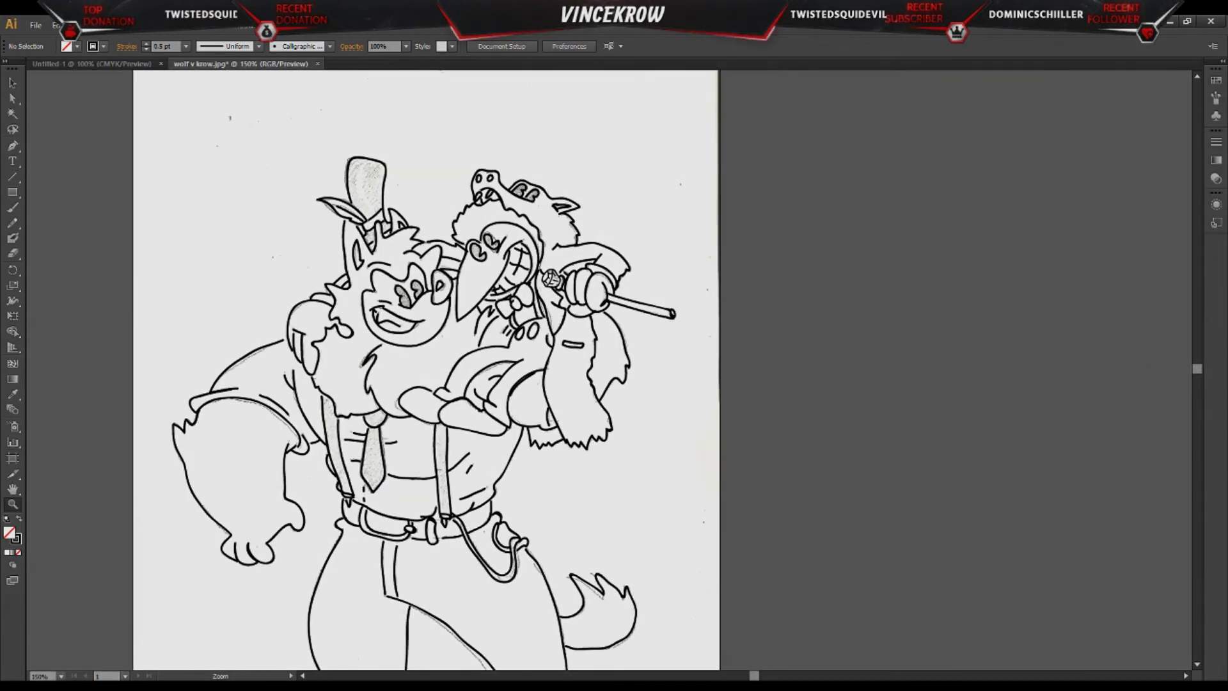